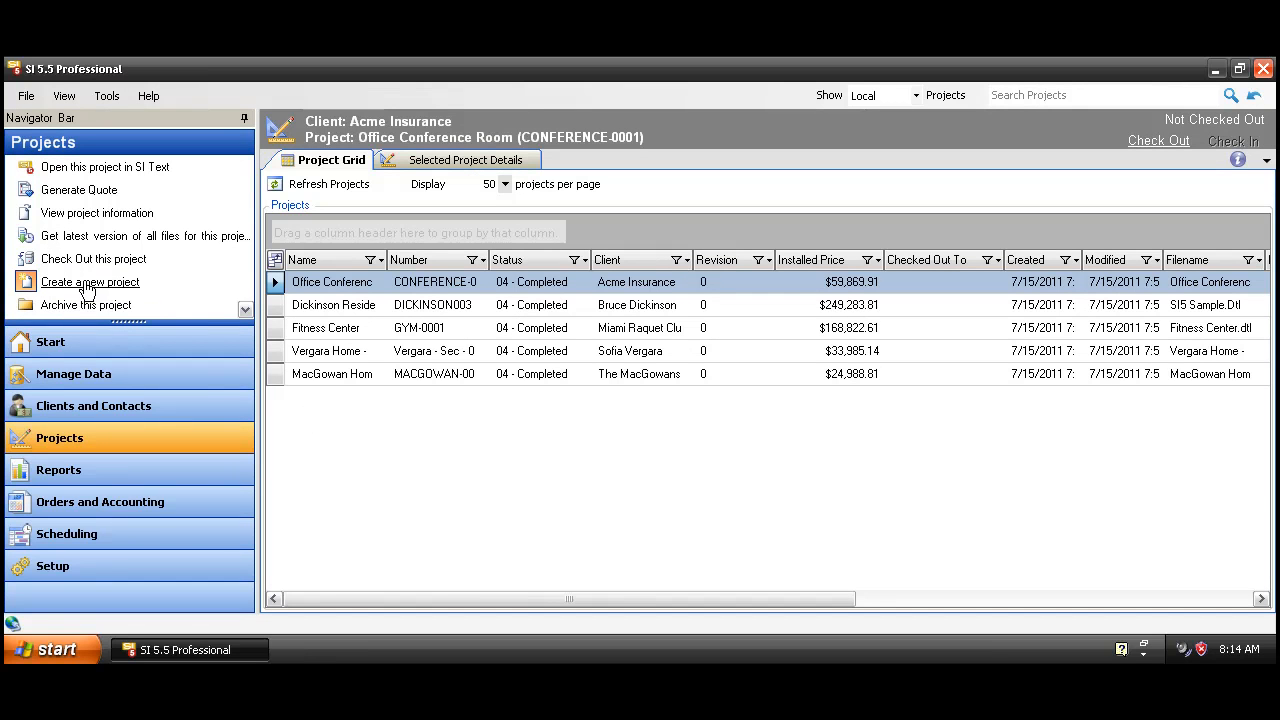
Step: Start a new project for a newly typed client name, titled Smith Home
{"action": "left_click", "coordinate": [156, 290]}
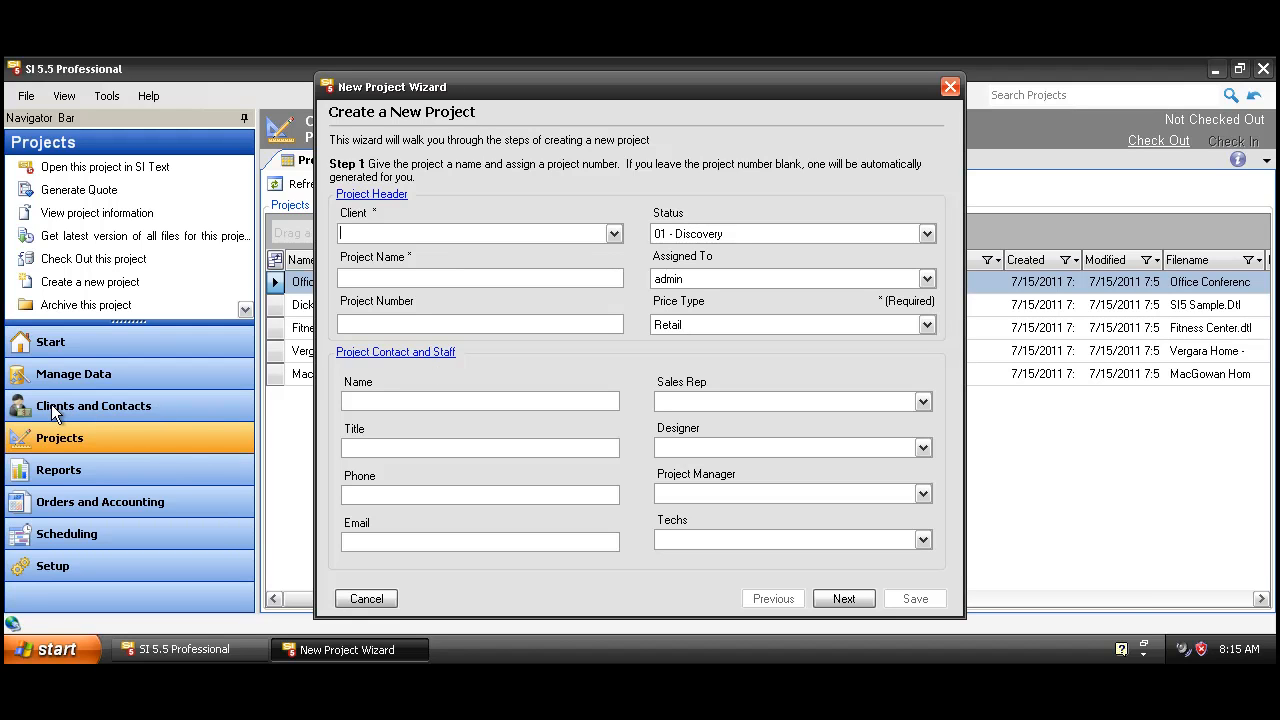
{"action": "left_click", "coordinate": [614, 234]}
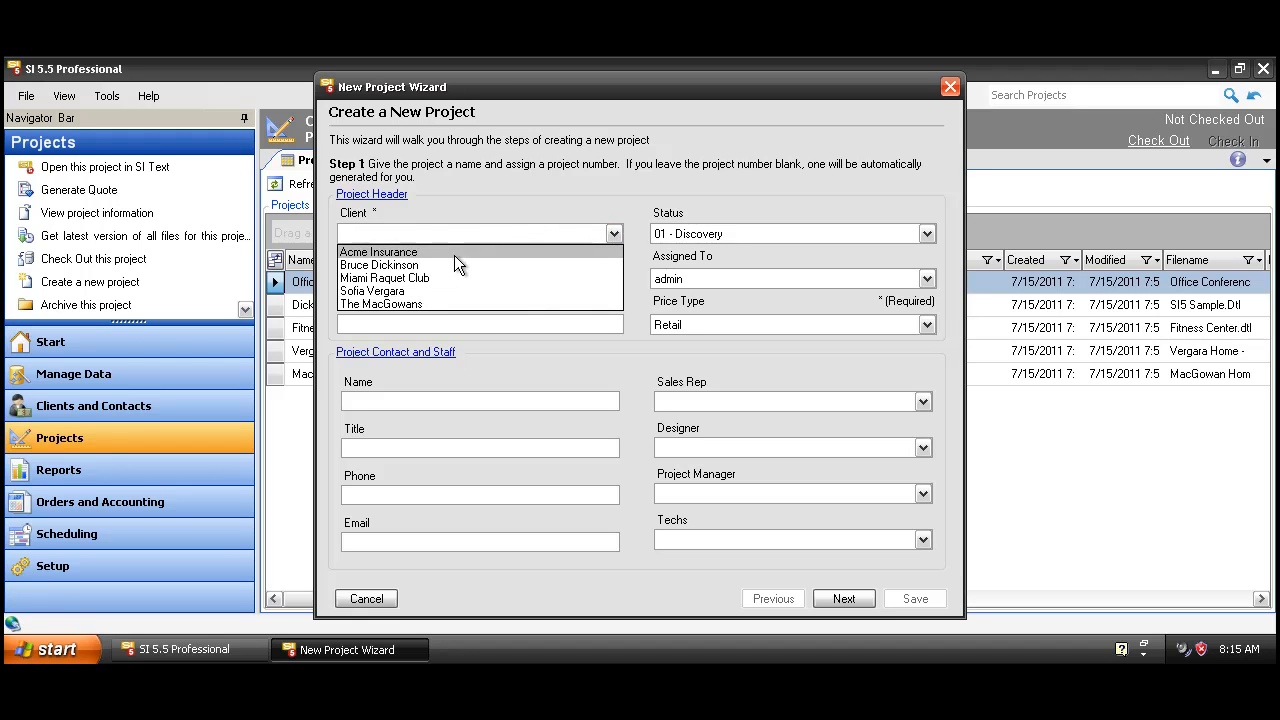
{"action": "left_click", "coordinate": [614, 235]}
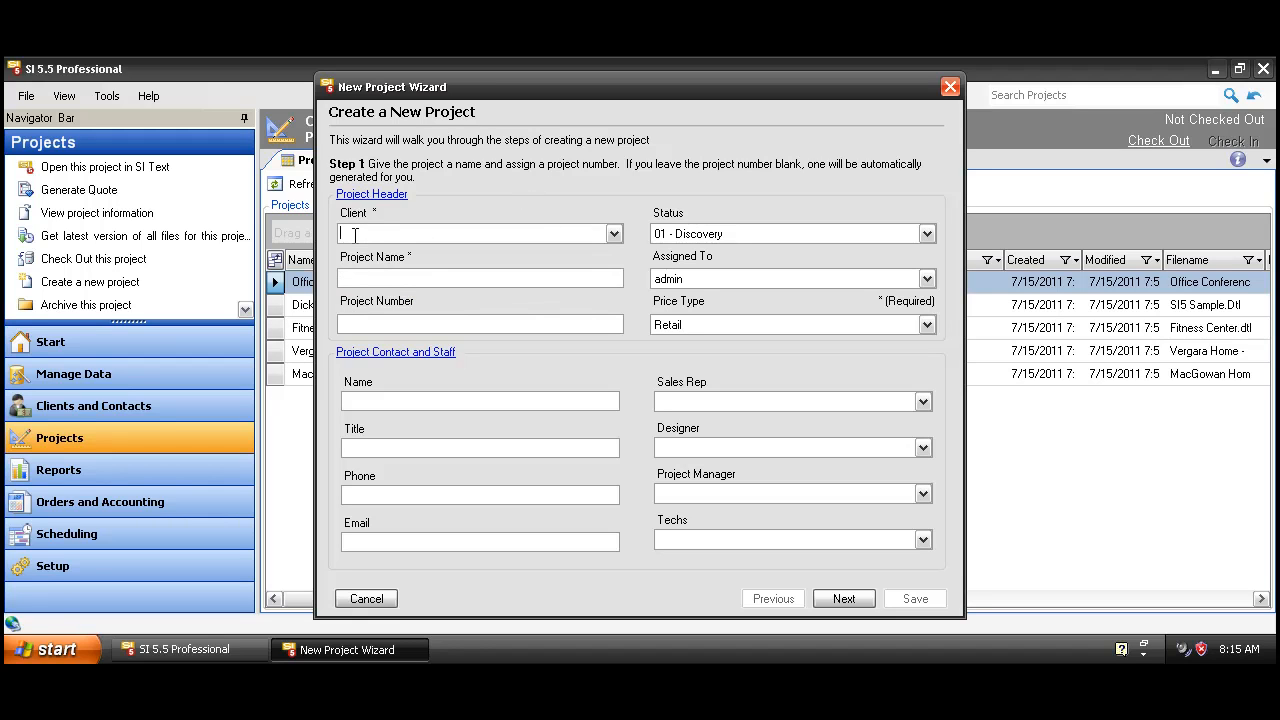
{"action": "type", "text": "Mi"}
{"action": "type", "text": " and Mr"}
{"action": "type", "text": "s. Smith"}
{"action": "key", "text": "Tab"}
{"action": "type", "text": "Smith Home"}
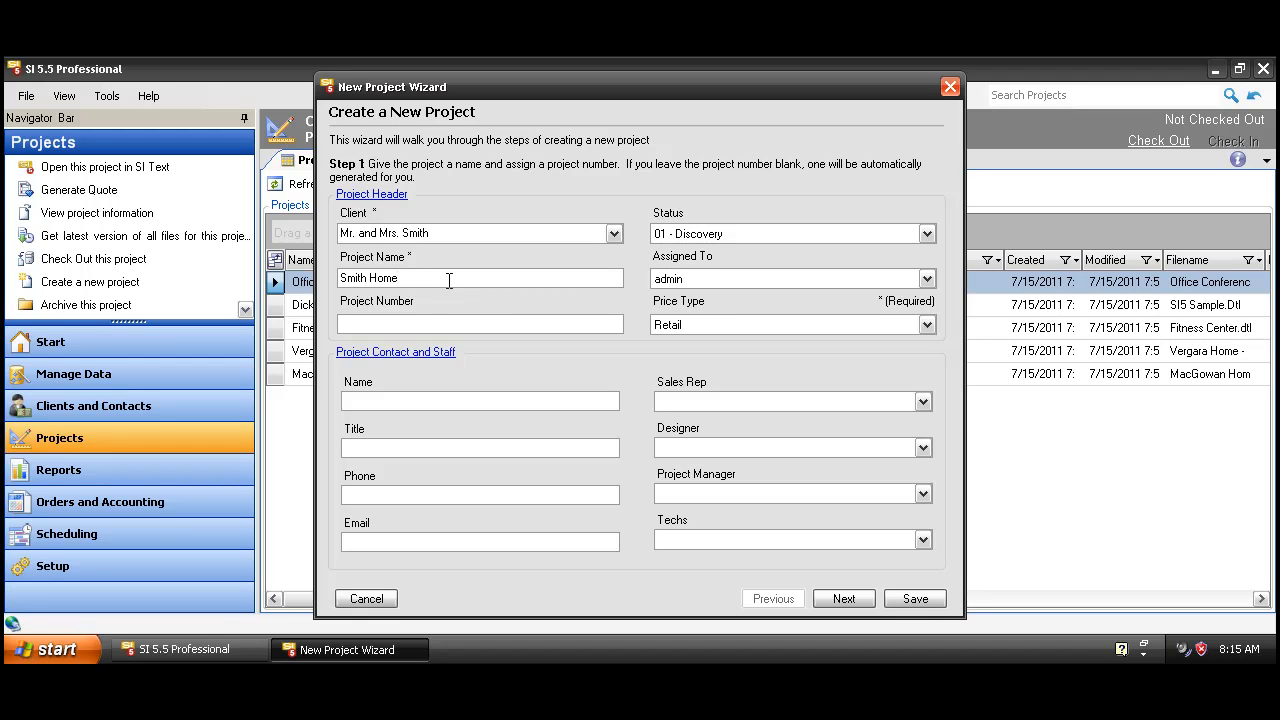
Step: Set the project status to 02 - Estimating
{"action": "left_click", "coordinate": [913, 238]}
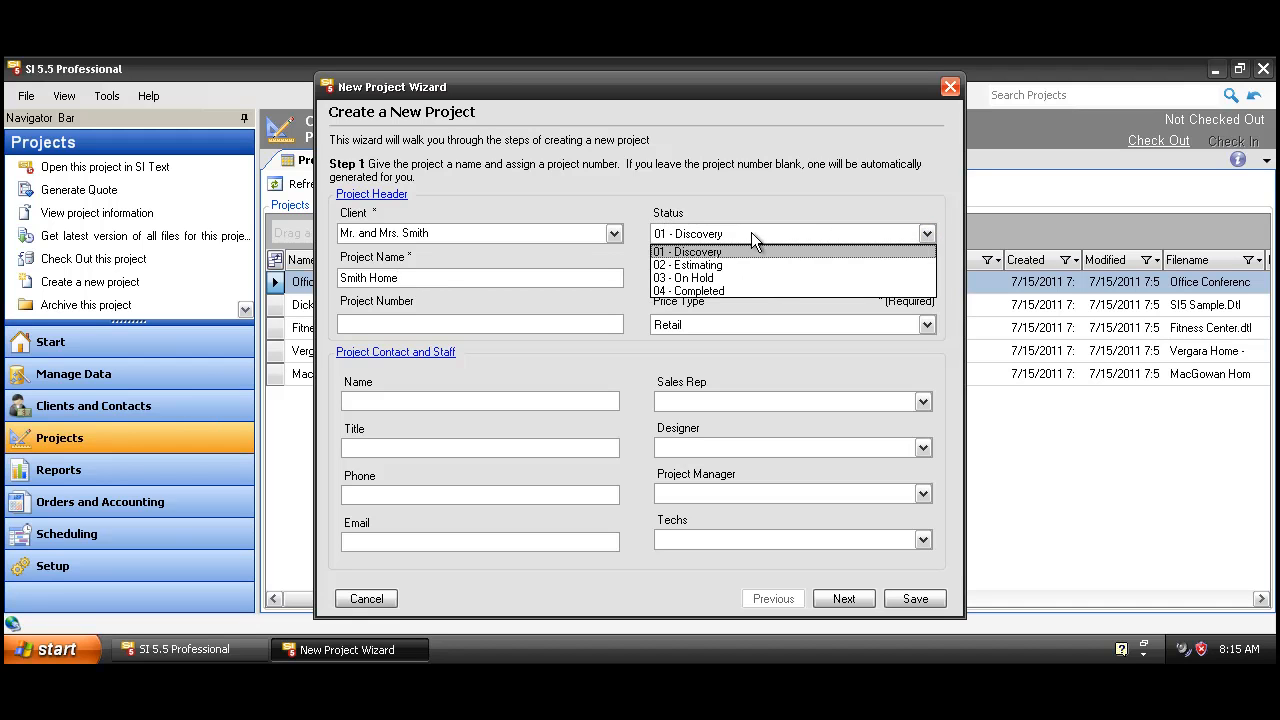
{"action": "left_click", "coordinate": [691, 266]}
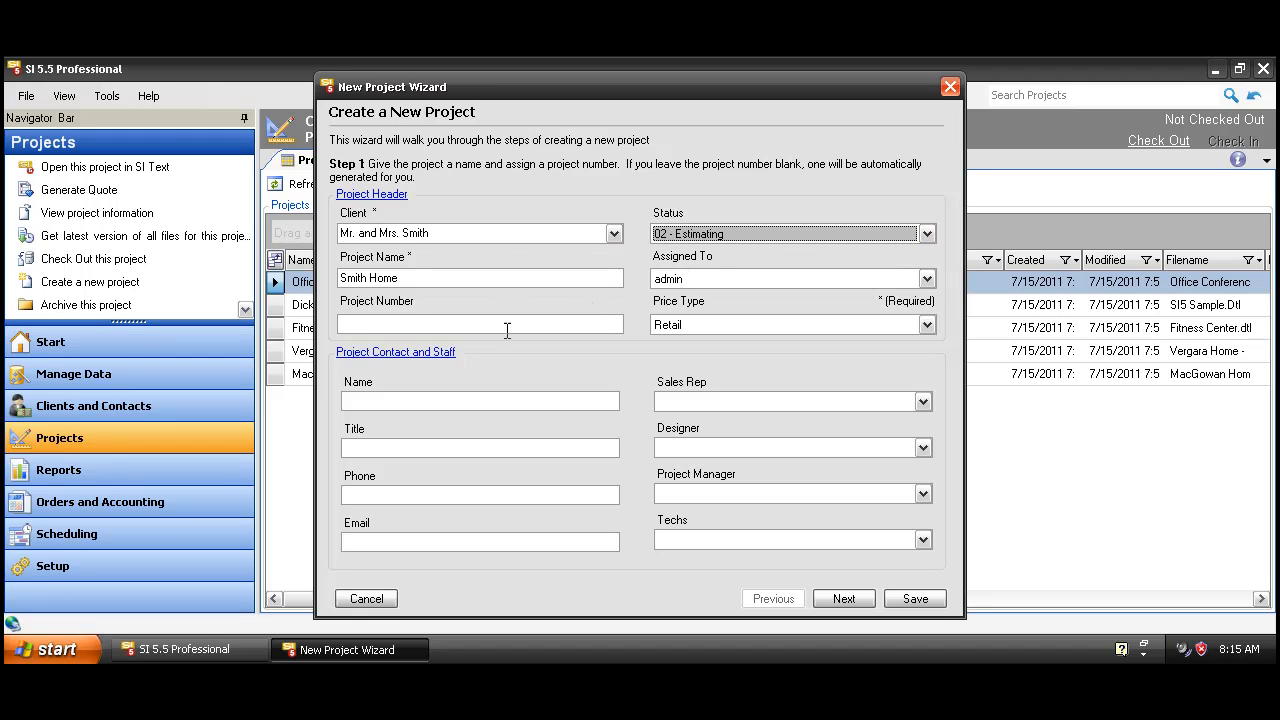
{"action": "left_click", "coordinate": [348, 323]}
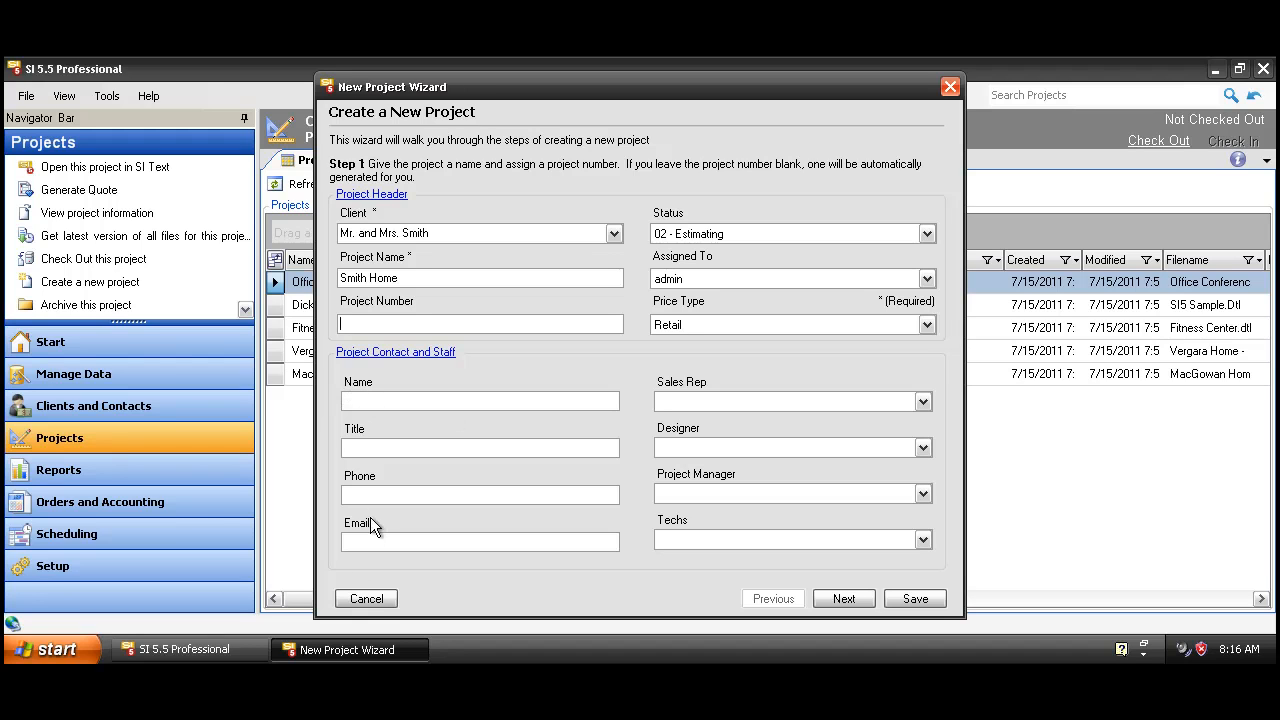
Step: Enter the project contact's name and continue to the site address step
{"action": "left_click", "coordinate": [362, 397]}
{"action": "left_click", "coordinate": [926, 400]}
{"action": "left_click", "coordinate": [760, 420]}
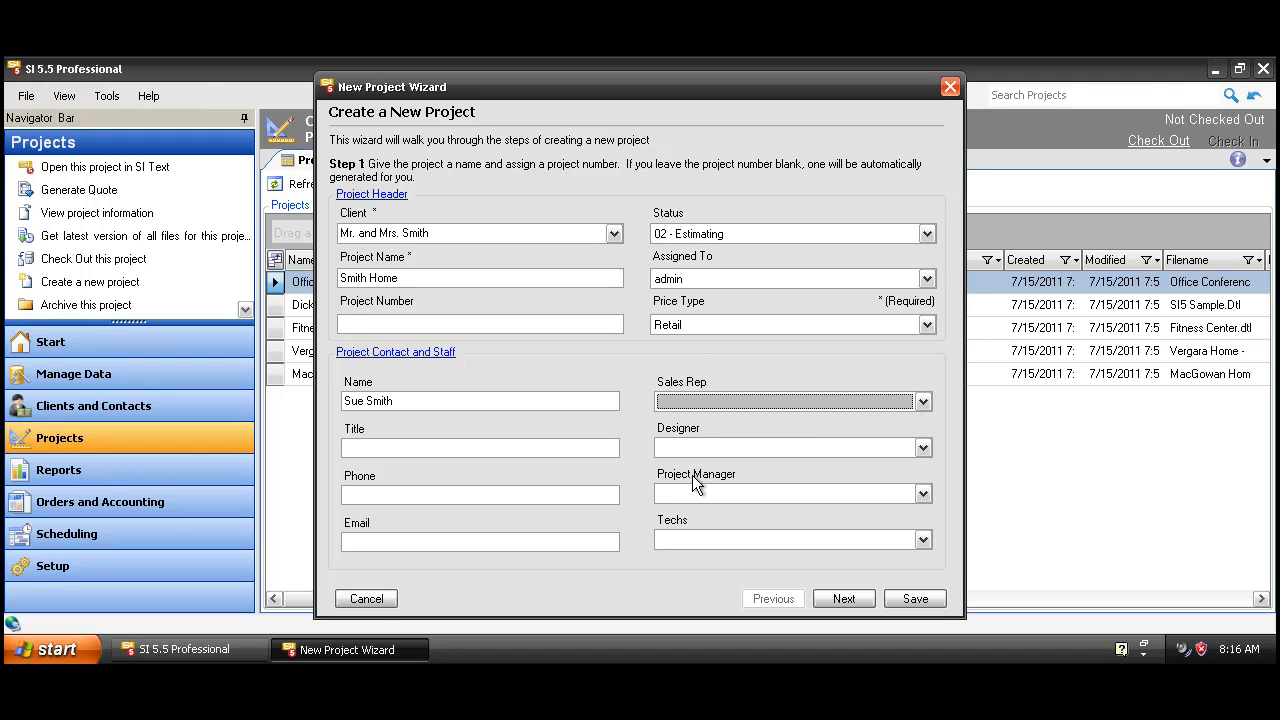
{"action": "left_click", "coordinate": [841, 598]}
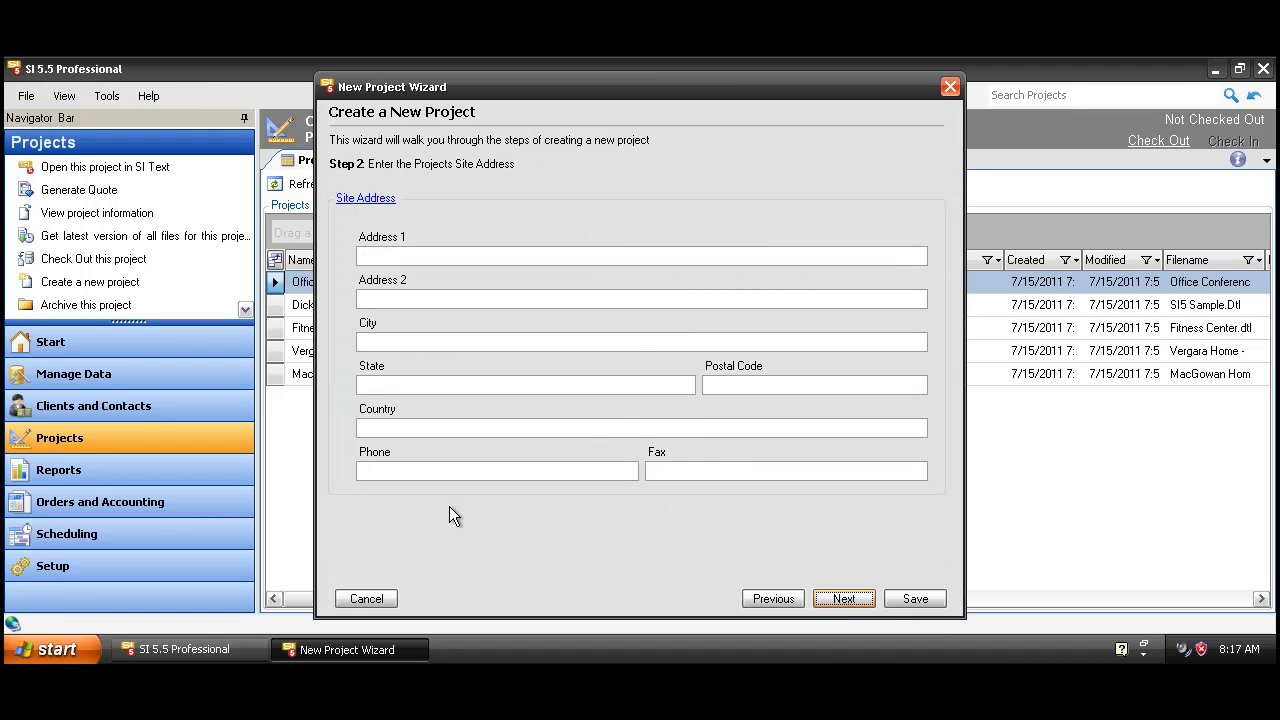
Step: Skip the site address, billing address and contact steps without entering anything
{"action": "left_click", "coordinate": [849, 597]}
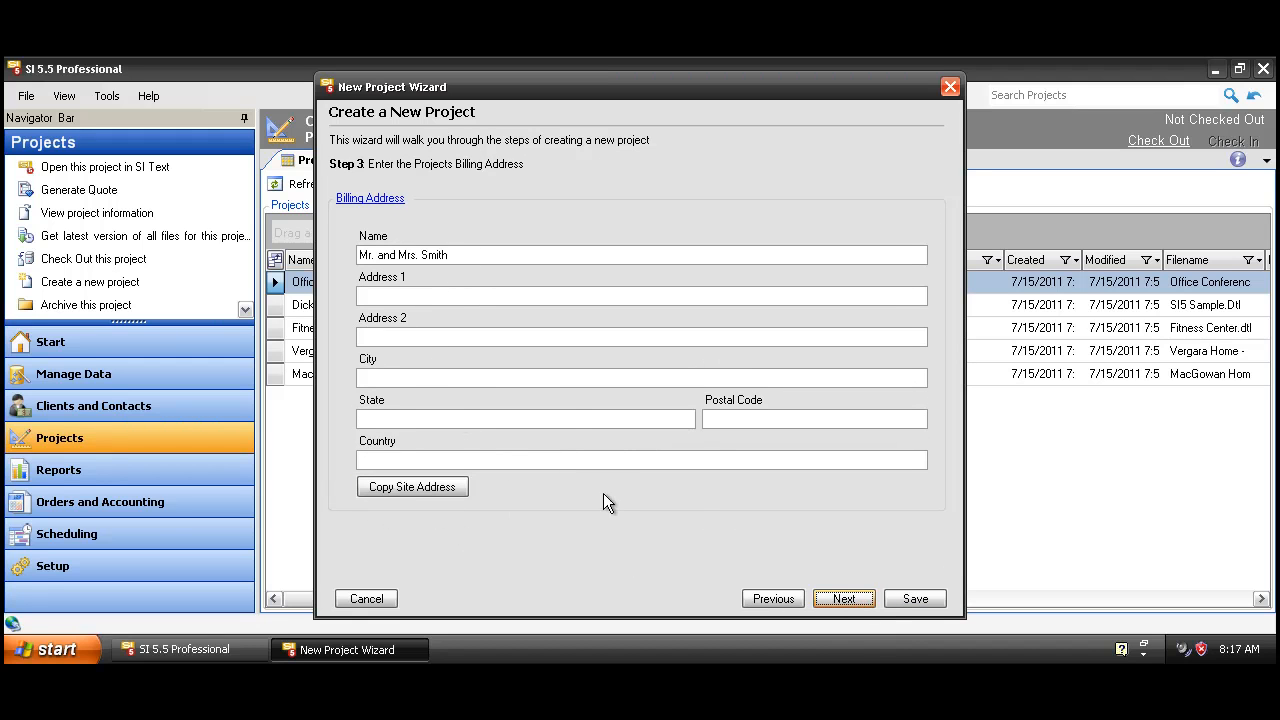
{"action": "left_click", "coordinate": [852, 599]}
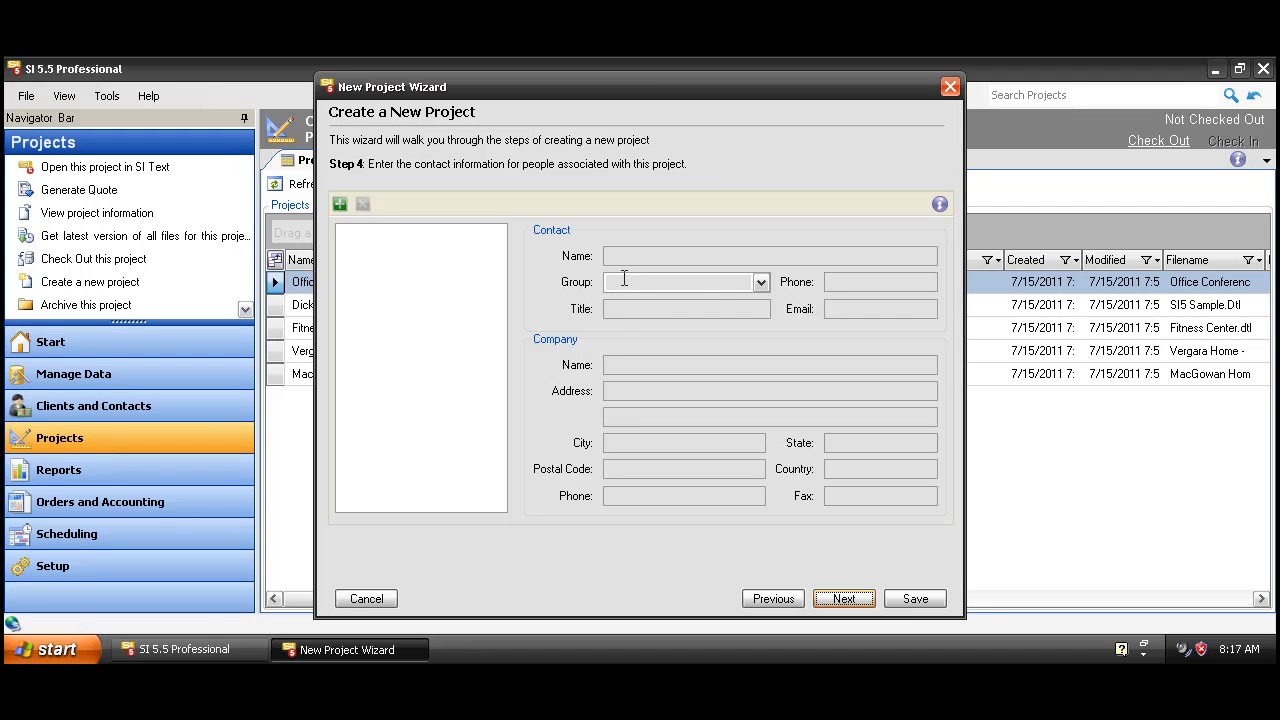
{"action": "left_click", "coordinate": [843, 599]}
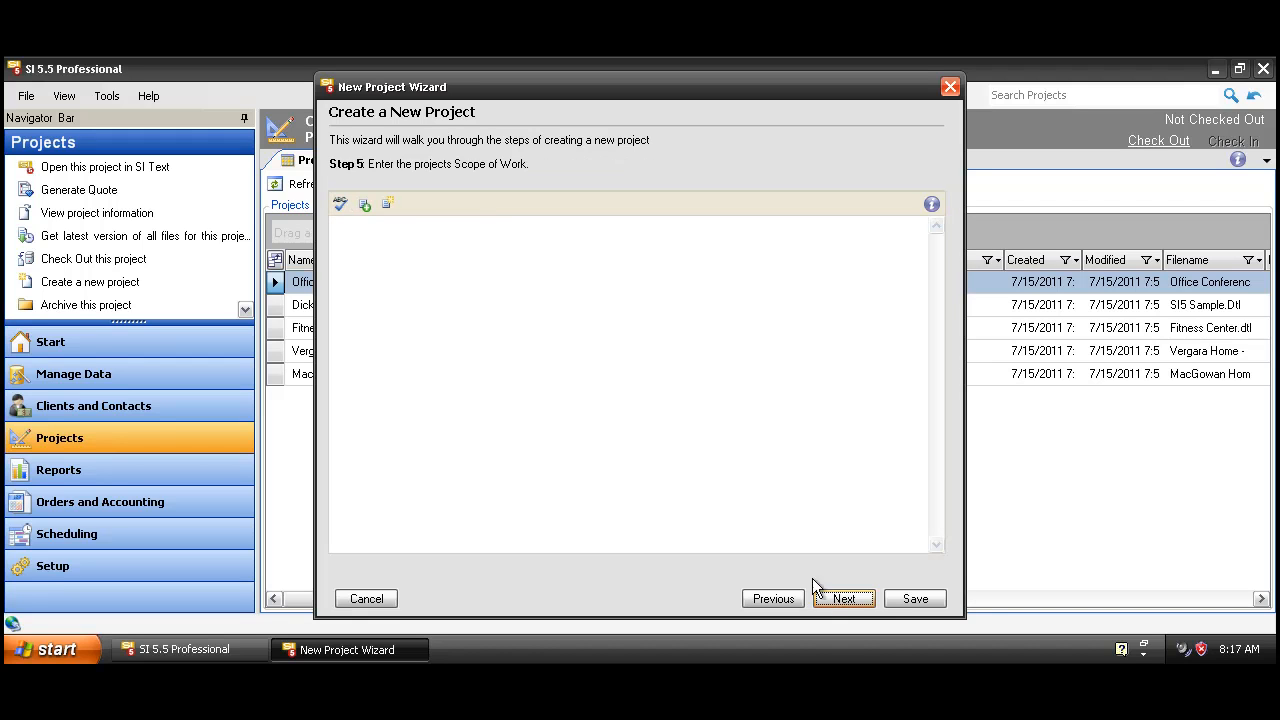
Step: Insert the Housewide Audio snippet as the scope of work, then continue to location types
{"action": "left_click", "coordinate": [417, 273]}
{"action": "left_click", "coordinate": [365, 205]}
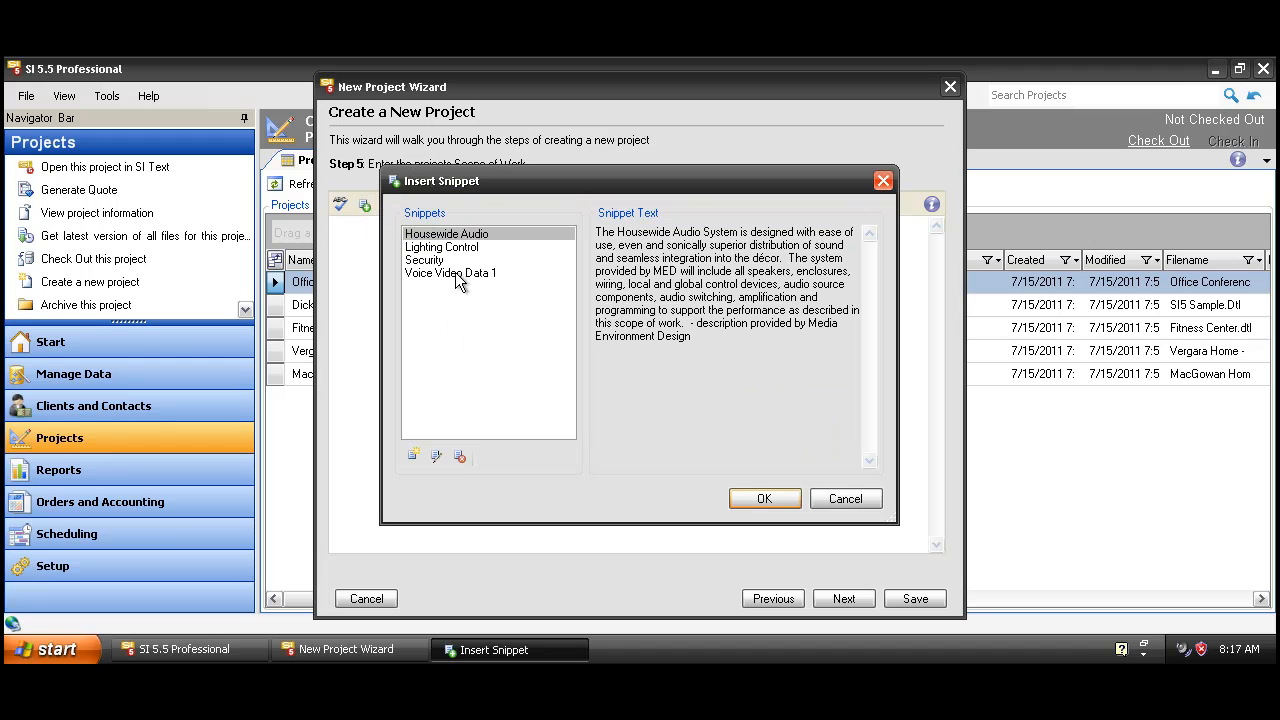
{"action": "left_click", "coordinate": [760, 499]}
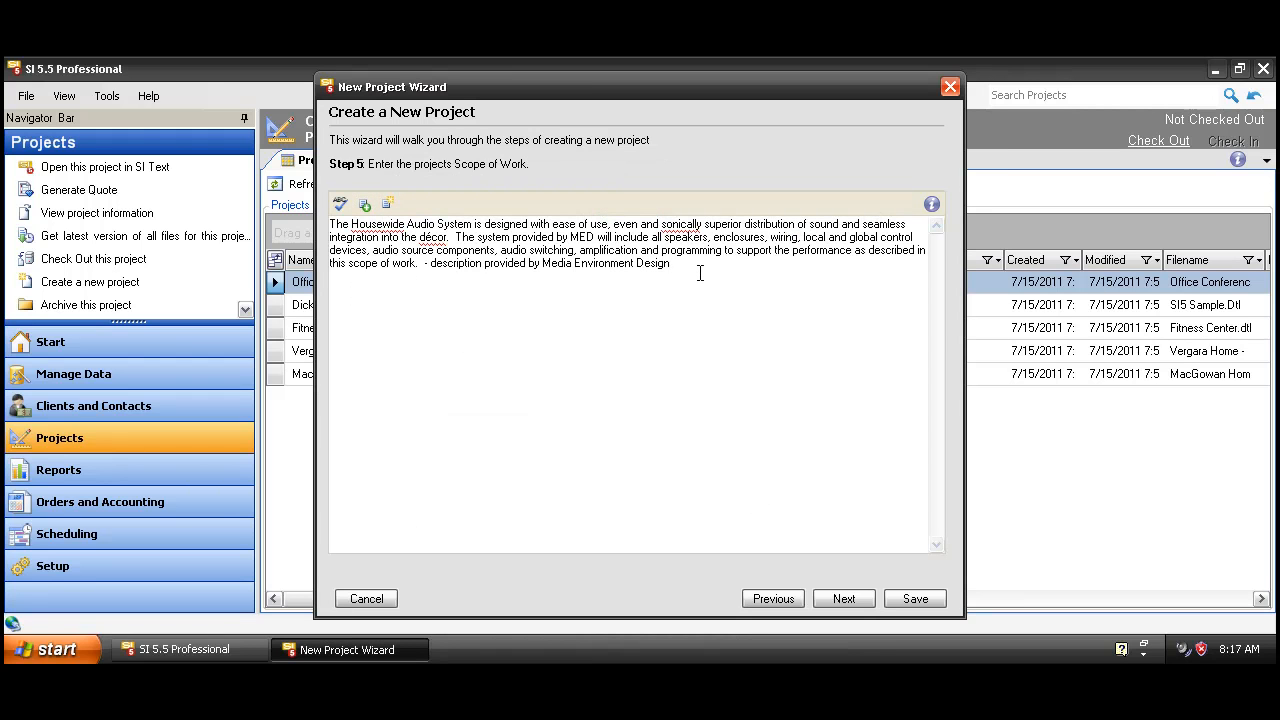
{"action": "key", "text": "Return"}
{"action": "type", "text": "\\"}
{"action": "key", "text": "Return"}
{"action": "key", "text": "BackSpace"}
{"action": "key", "text": "Return"}
{"action": "key", "text": "Return"}
{"action": "left_click", "coordinate": [844, 599]}
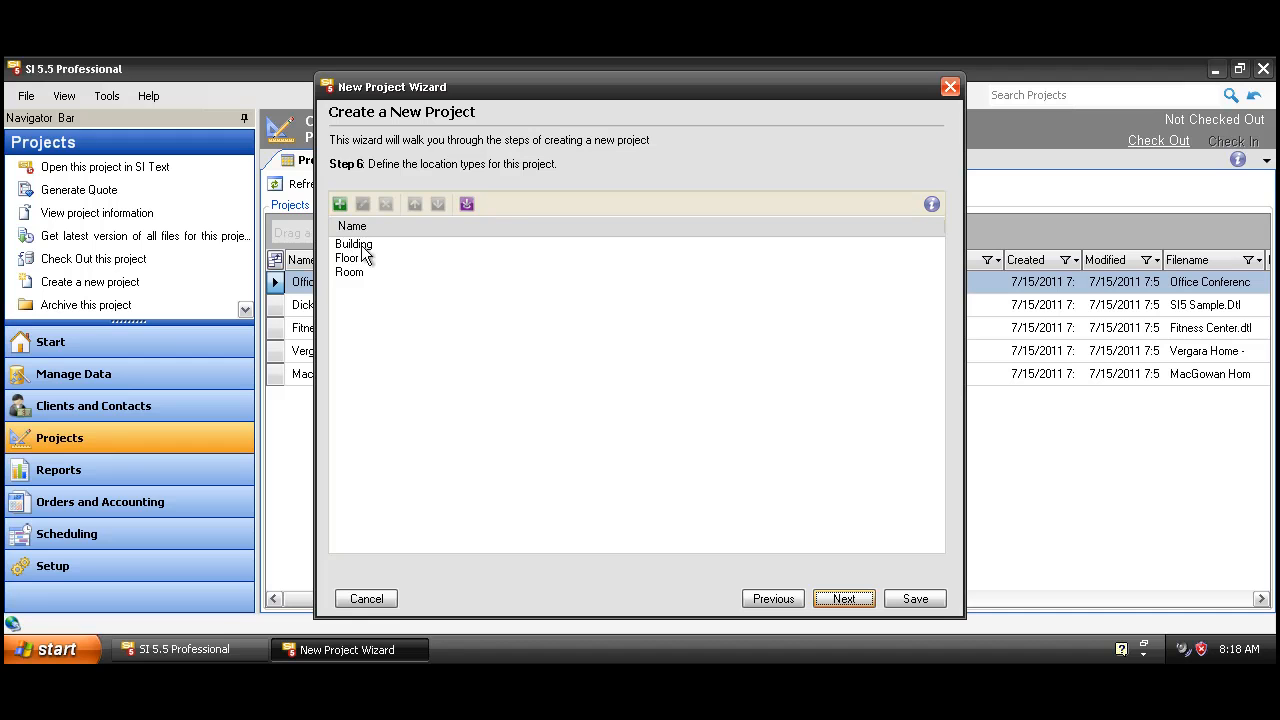
Step: Add Main and Guest building locations from the full building list
{"action": "left_click", "coordinate": [844, 599]}
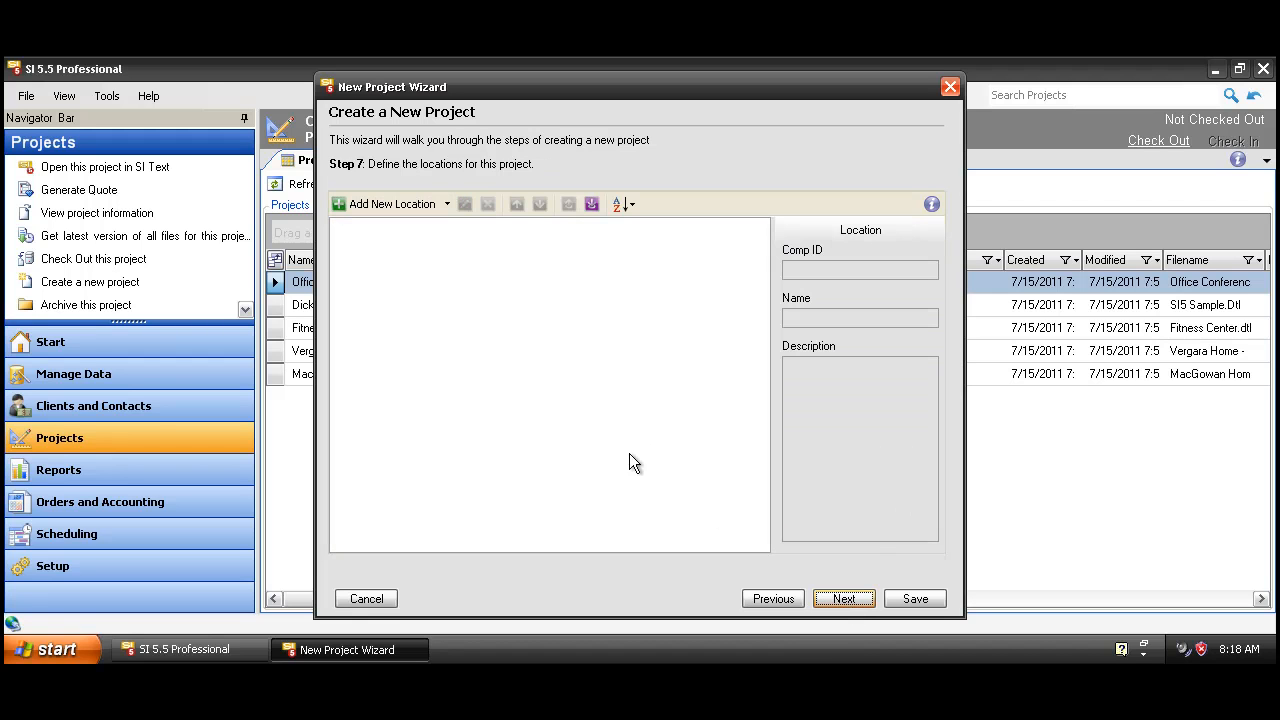
{"action": "left_click", "coordinate": [447, 205]}
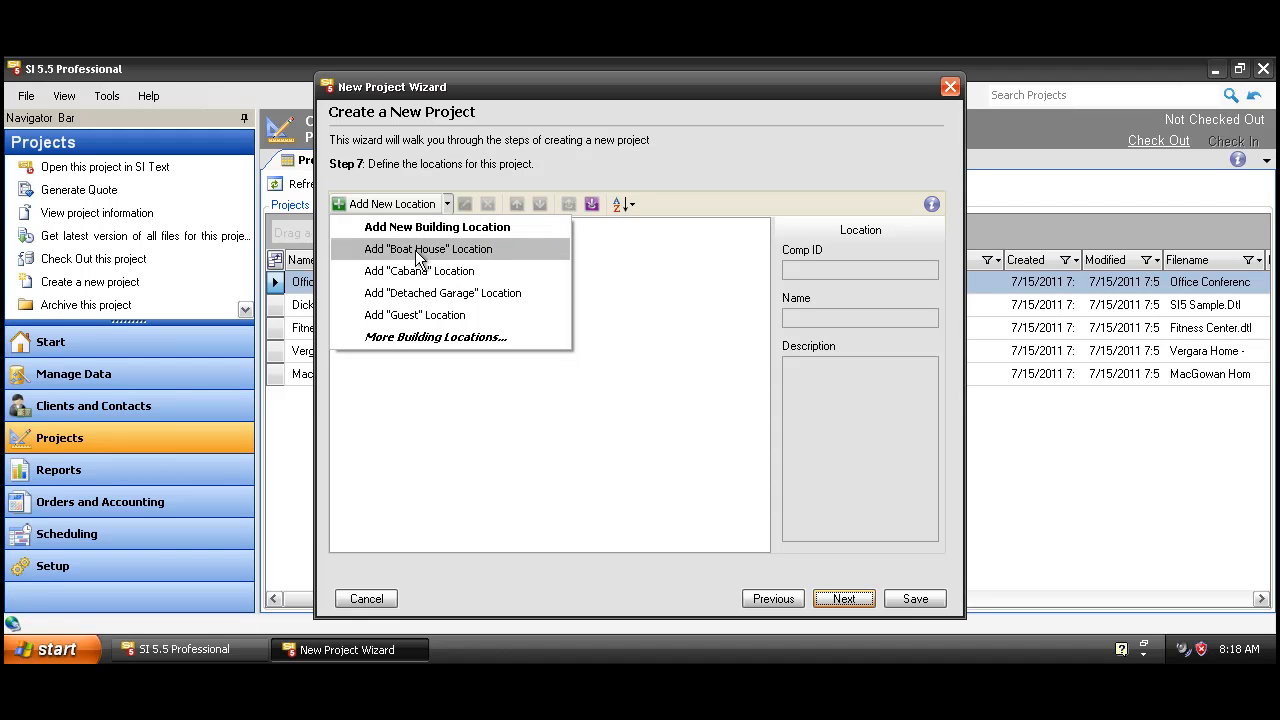
{"action": "left_click", "coordinate": [412, 337]}
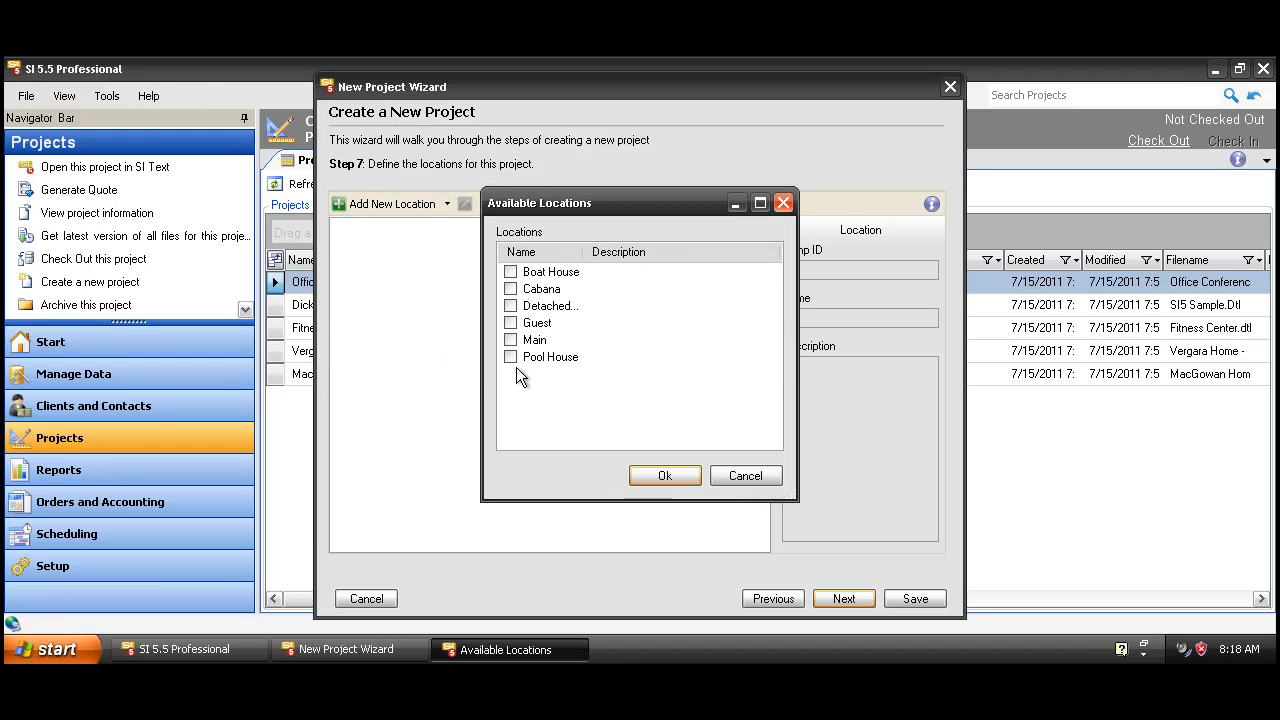
{"action": "left_click", "coordinate": [511, 340]}
{"action": "left_click", "coordinate": [511, 323]}
{"action": "left_click", "coordinate": [661, 475]}
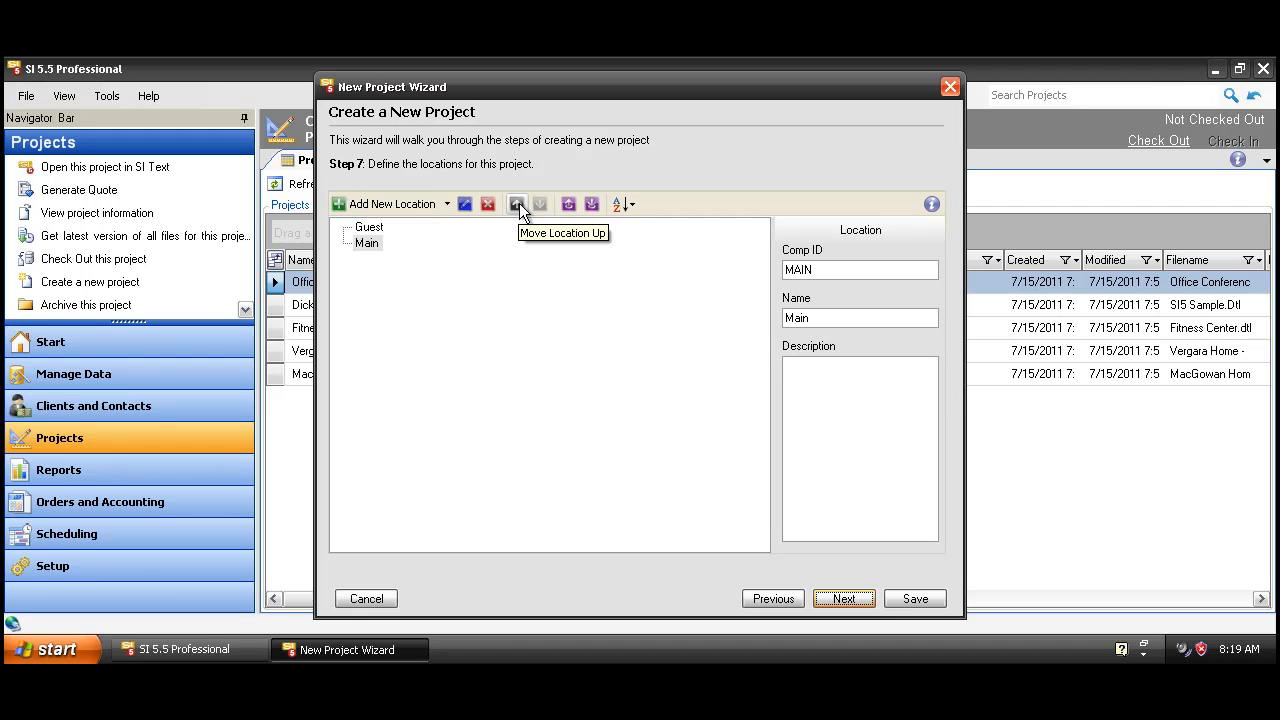
Step: Move Main above Guest in the location list
{"action": "left_click", "coordinate": [380, 229]}
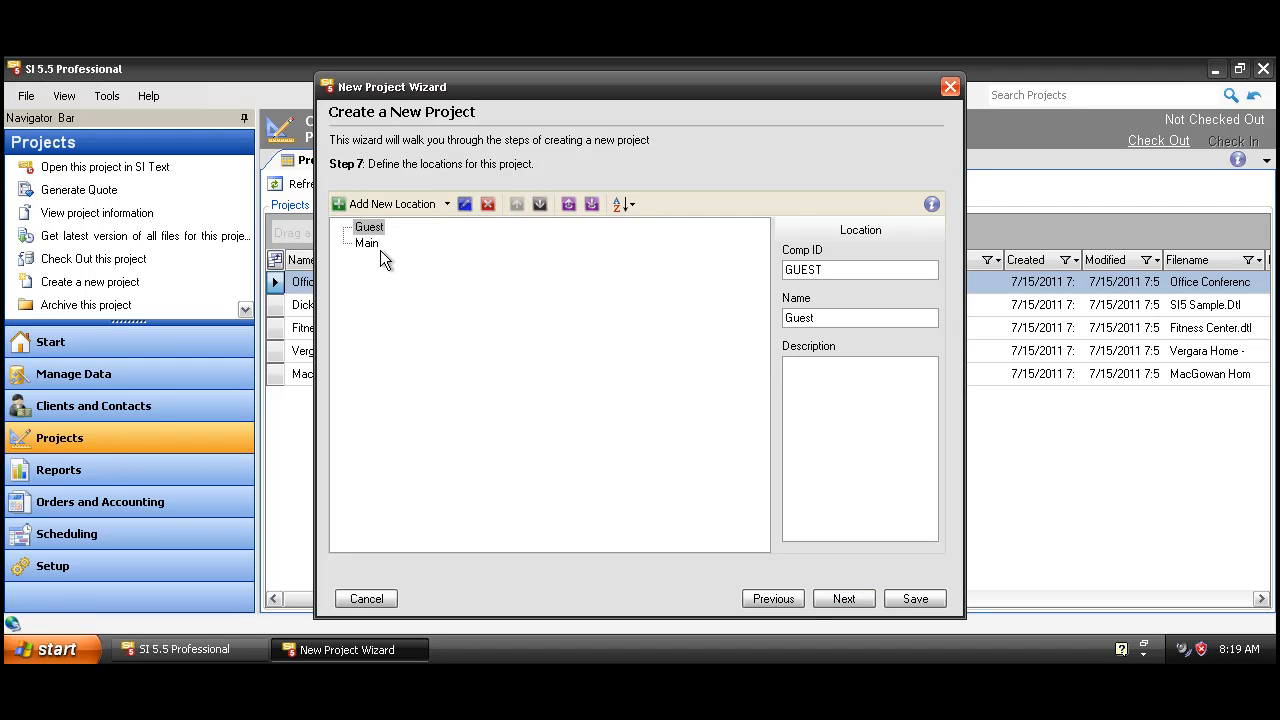
{"action": "left_click", "coordinate": [367, 244]}
{"action": "left_click", "coordinate": [516, 204]}
Step: Add First and Second floors under Main and a First floor under Guest
{"action": "left_click", "coordinate": [448, 204]}
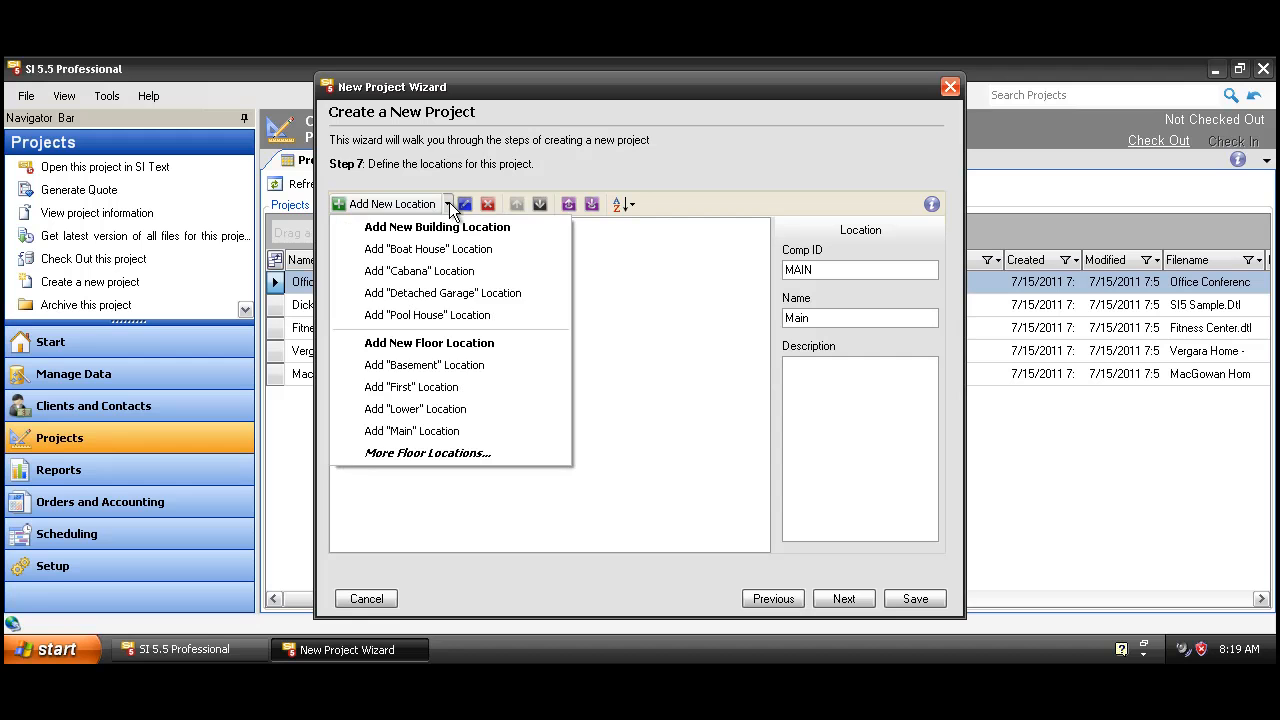
{"action": "left_click", "coordinate": [432, 456]}
{"action": "left_click", "coordinate": [511, 289]}
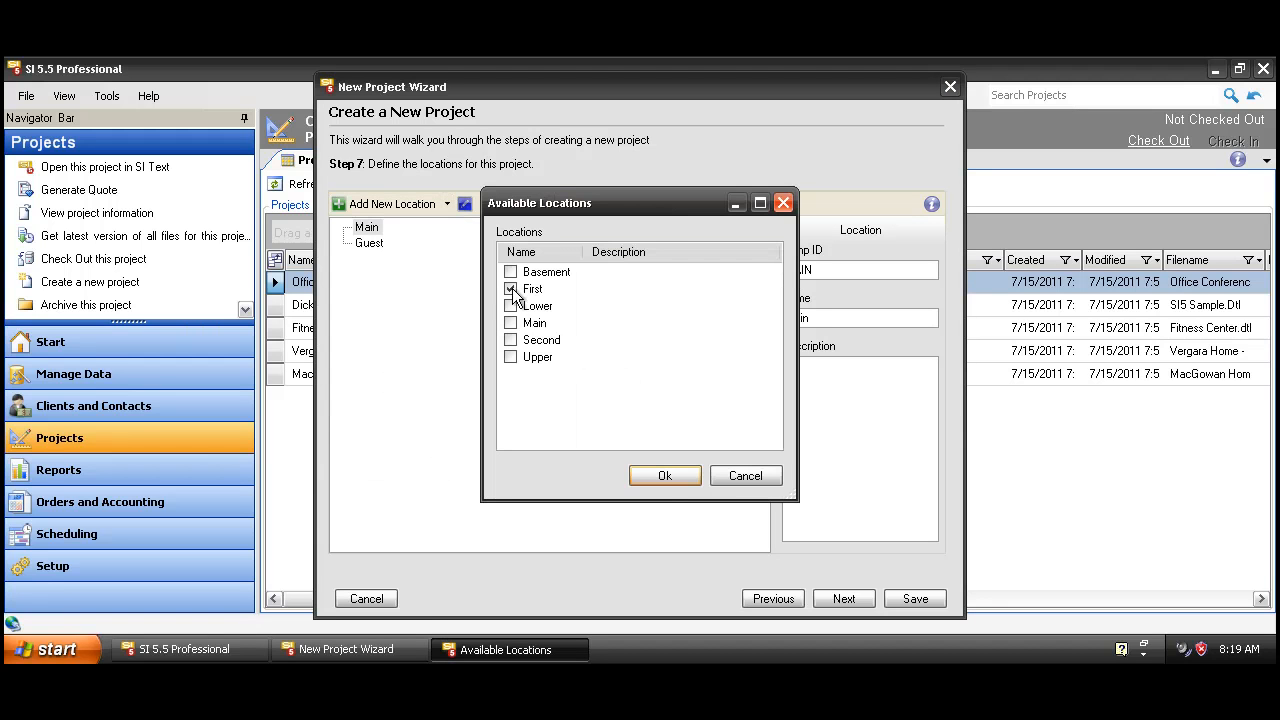
{"action": "left_click", "coordinate": [511, 340]}
{"action": "left_click", "coordinate": [664, 476]}
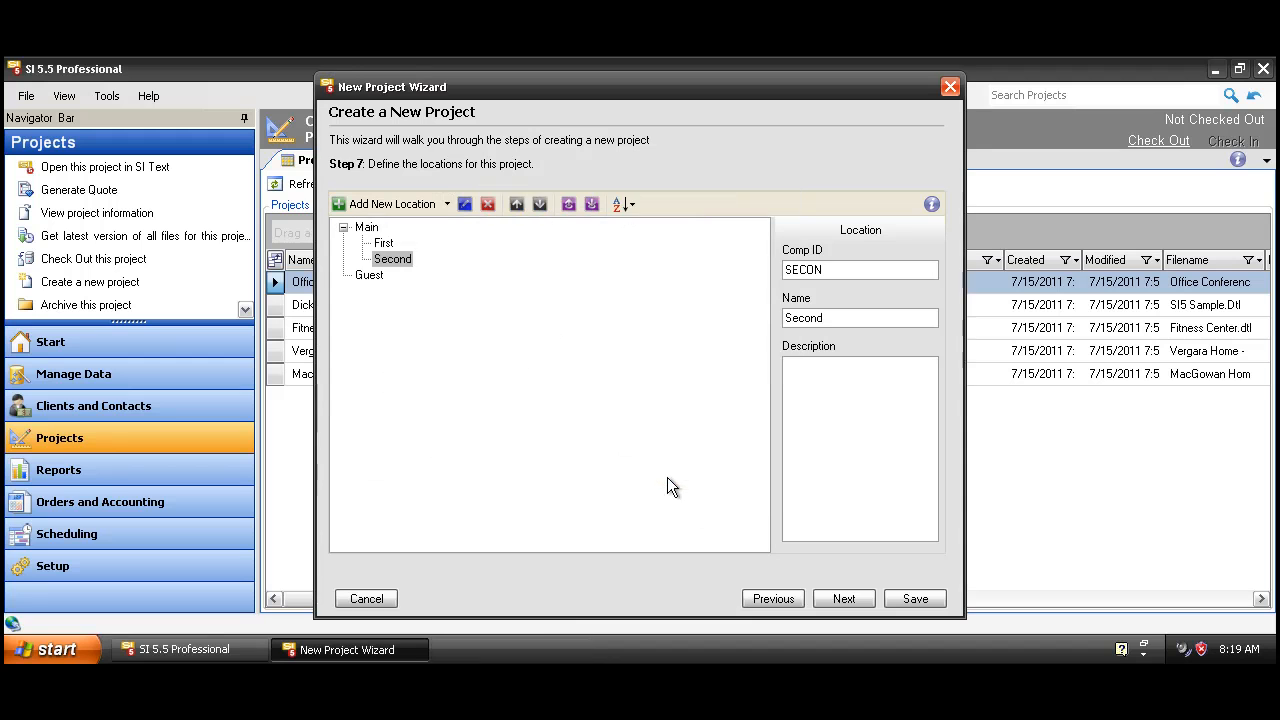
{"action": "left_click", "coordinate": [368, 275]}
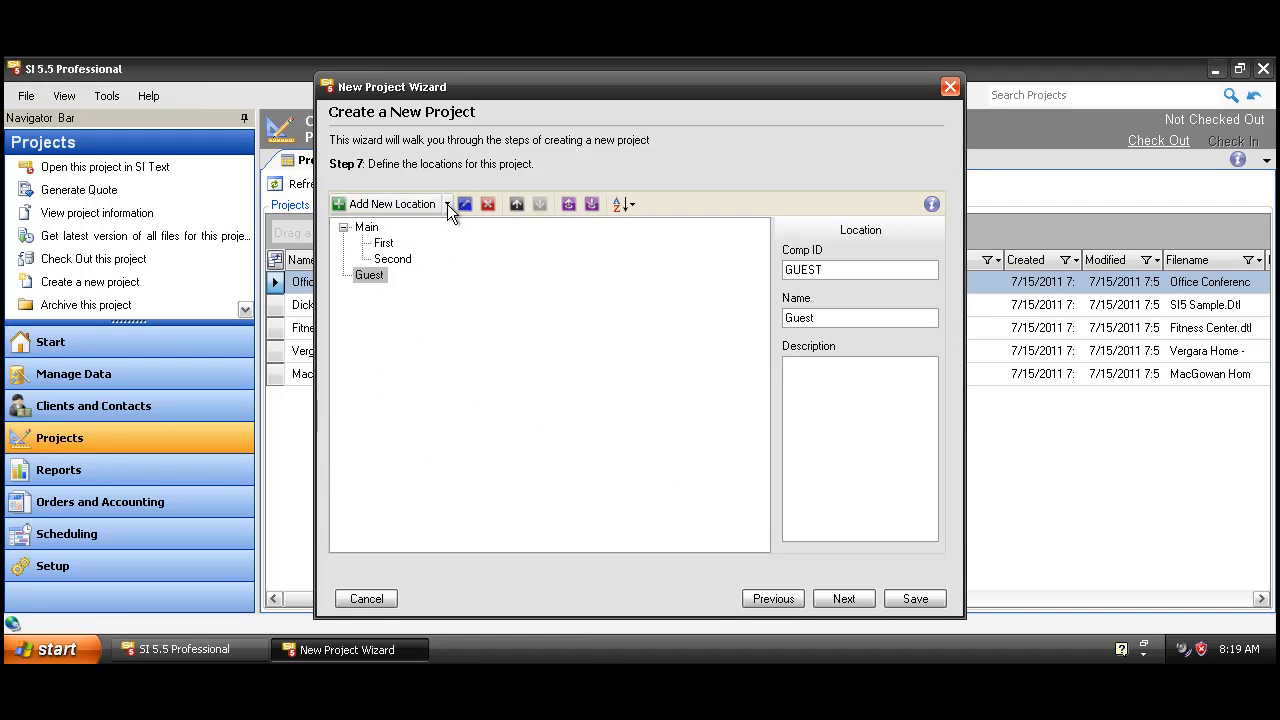
{"action": "left_click", "coordinate": [447, 204]}
{"action": "left_click", "coordinate": [440, 387]}
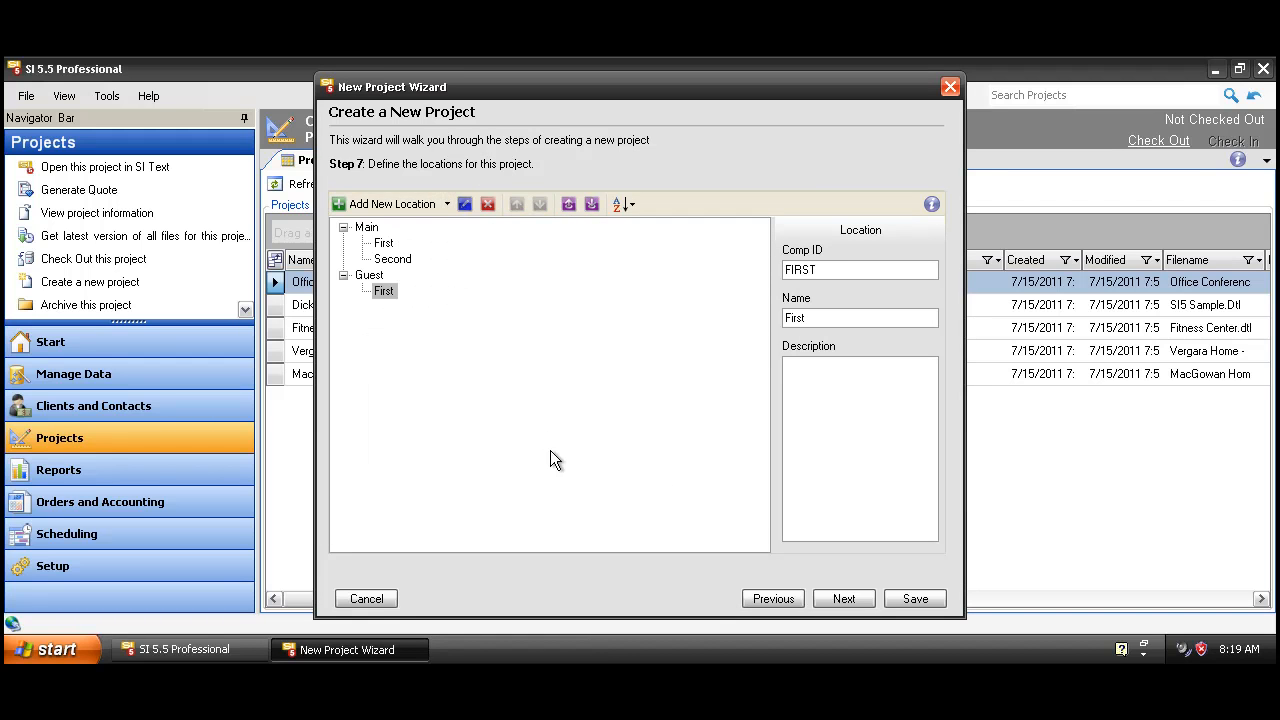
Step: Add Kitchen, Front Patio, Front Entry and Family Room under Main's First floor
{"action": "left_click", "coordinate": [383, 243]}
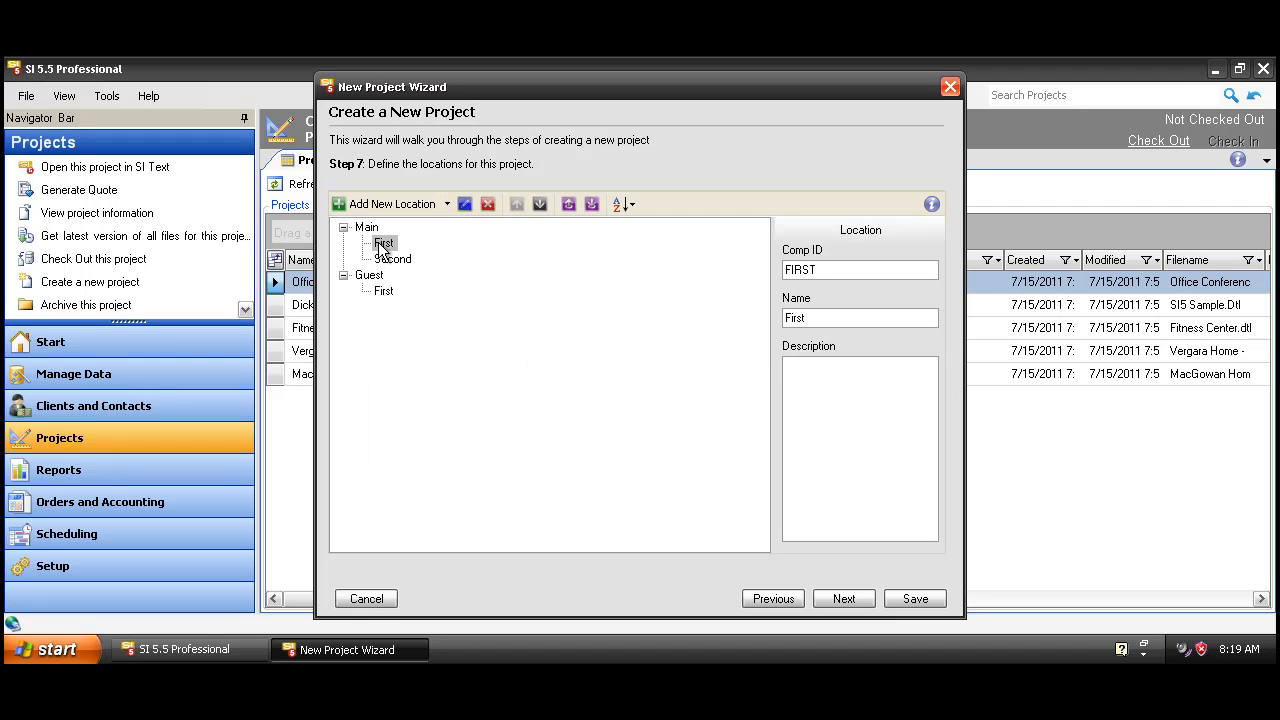
{"action": "left_click", "coordinate": [447, 204]}
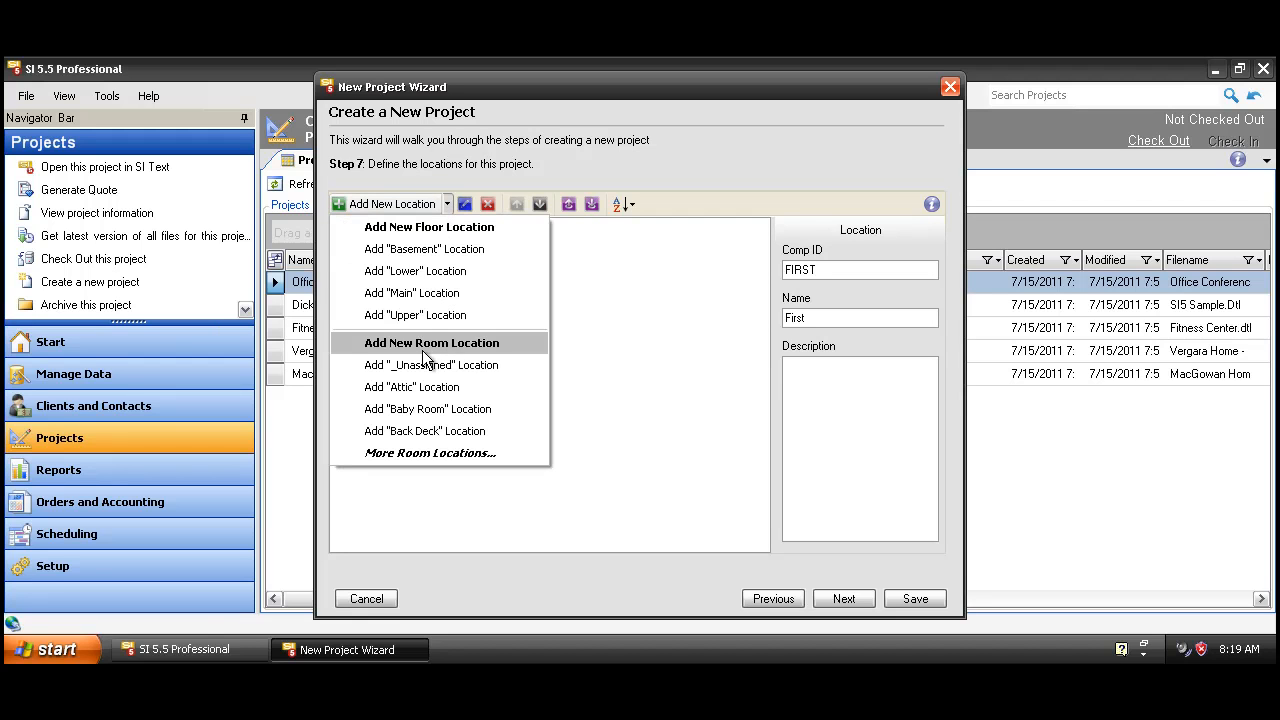
{"action": "left_click", "coordinate": [406, 455]}
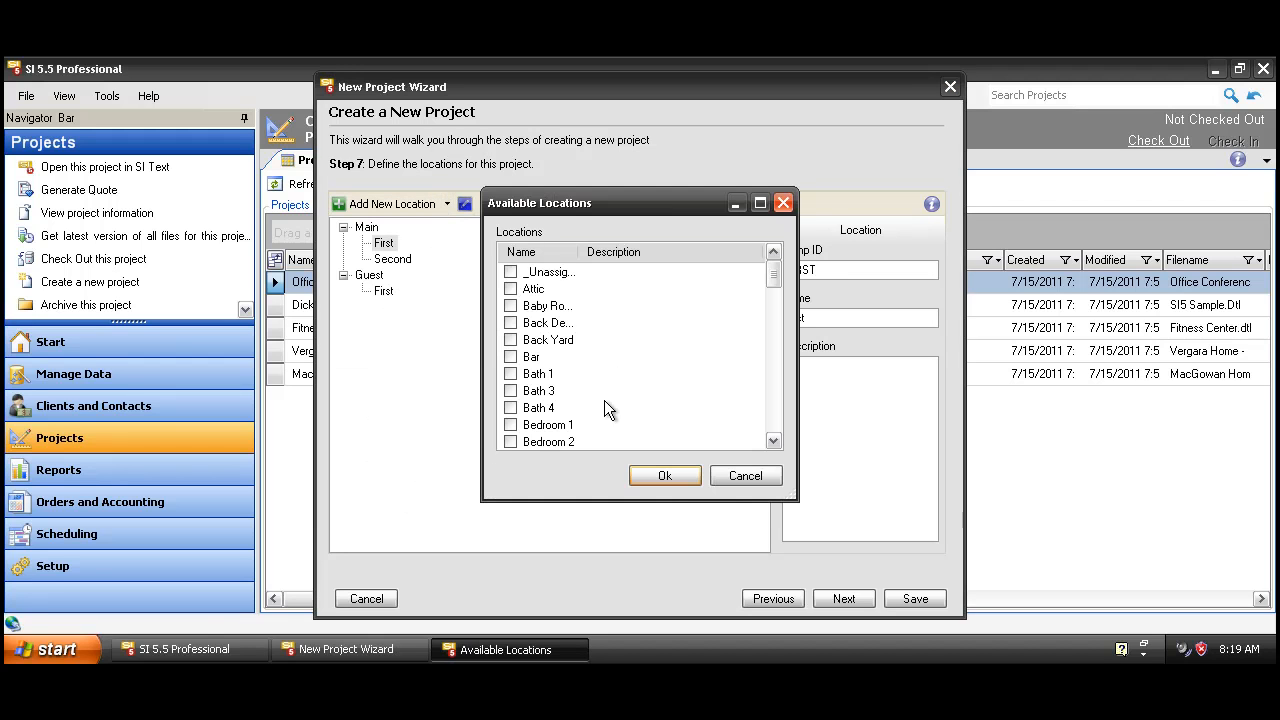
{"action": "left_click", "coordinate": [553, 394]}
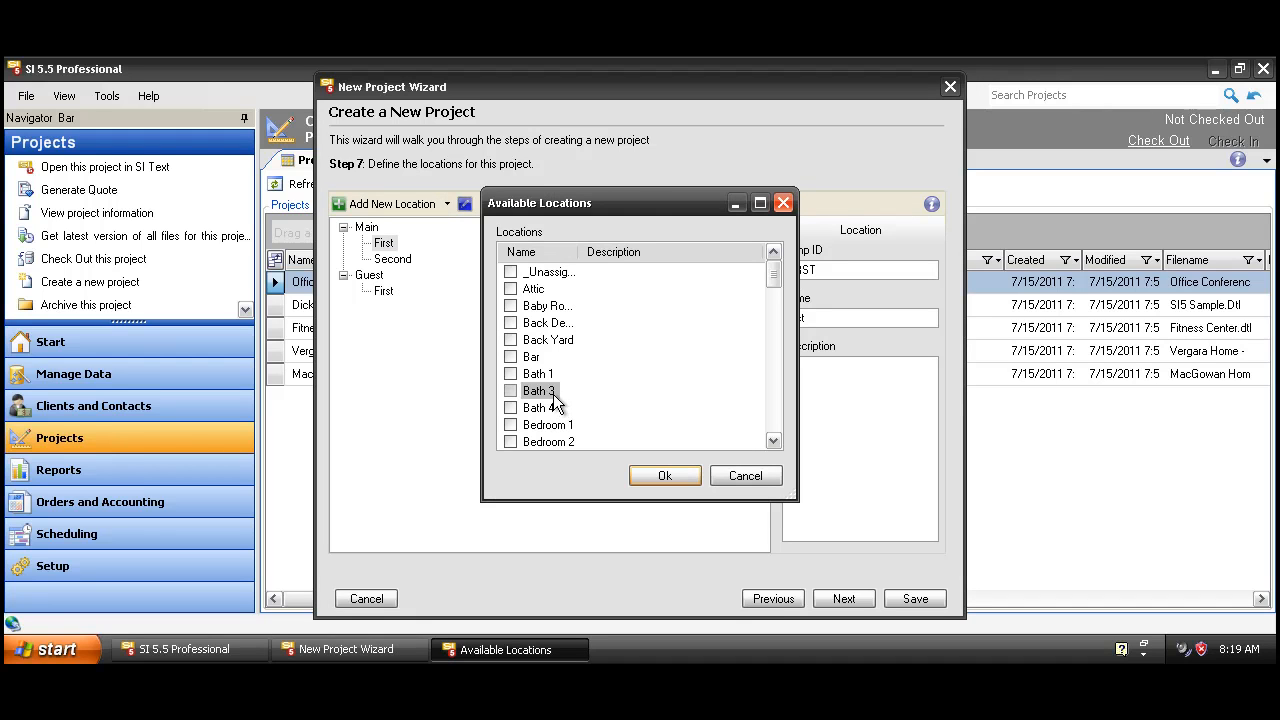
{"action": "key", "text": "k"}
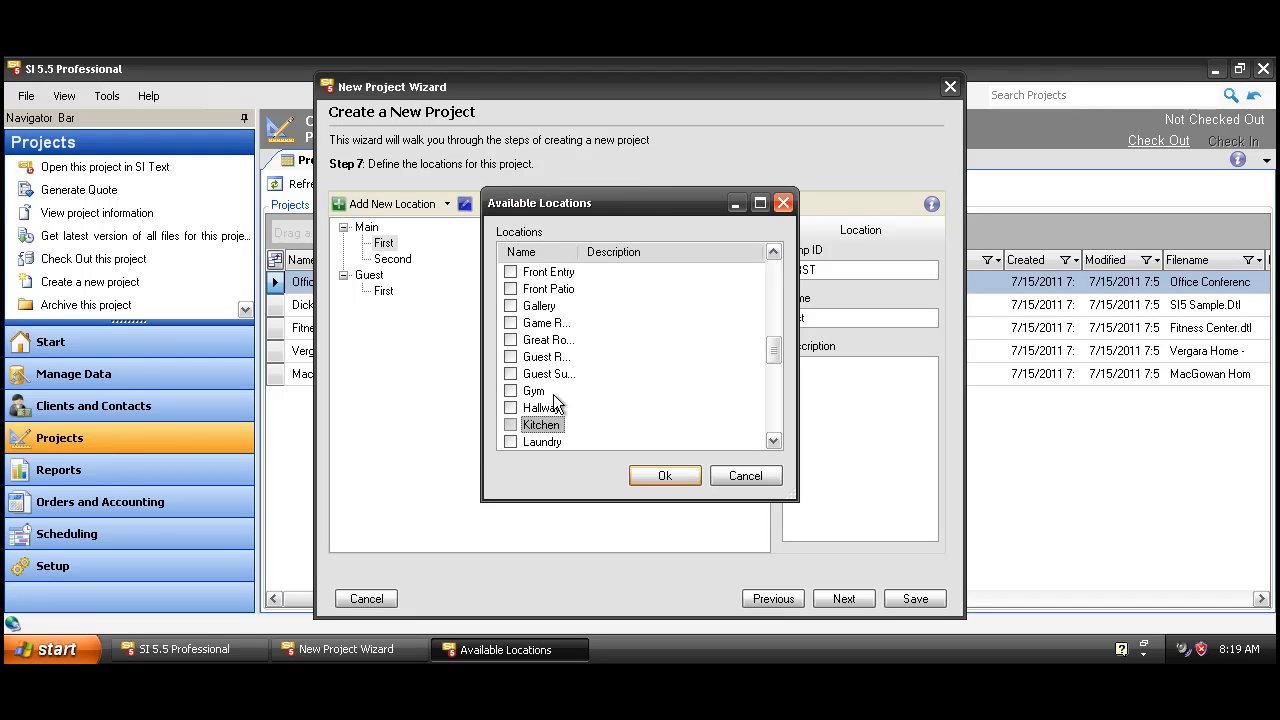
{"action": "left_click", "coordinate": [510, 425]}
{"action": "left_click", "coordinate": [510, 289]}
{"action": "left_click", "coordinate": [510, 272]}
{"action": "scroll", "coordinate": [550, 380], "scroll_direction": "up", "scroll_amount": 1}
{"action": "left_click", "coordinate": [510, 289]}
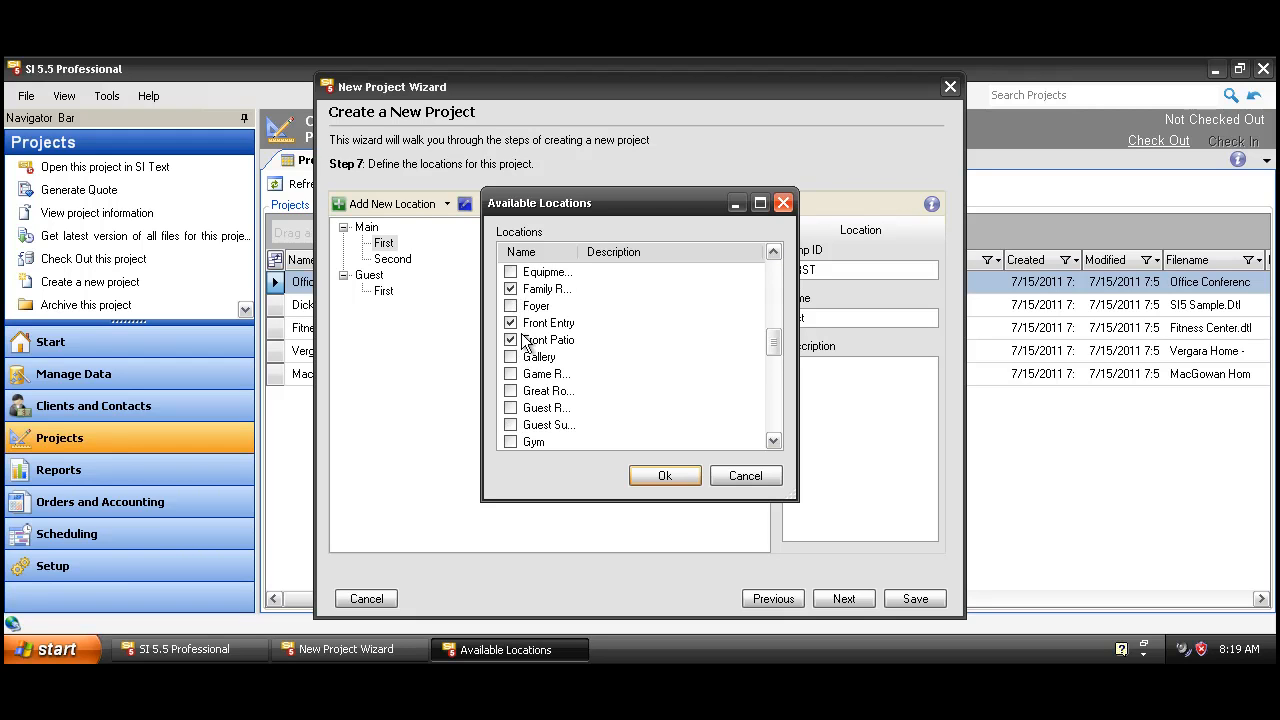
{"action": "left_click", "coordinate": [658, 481]}
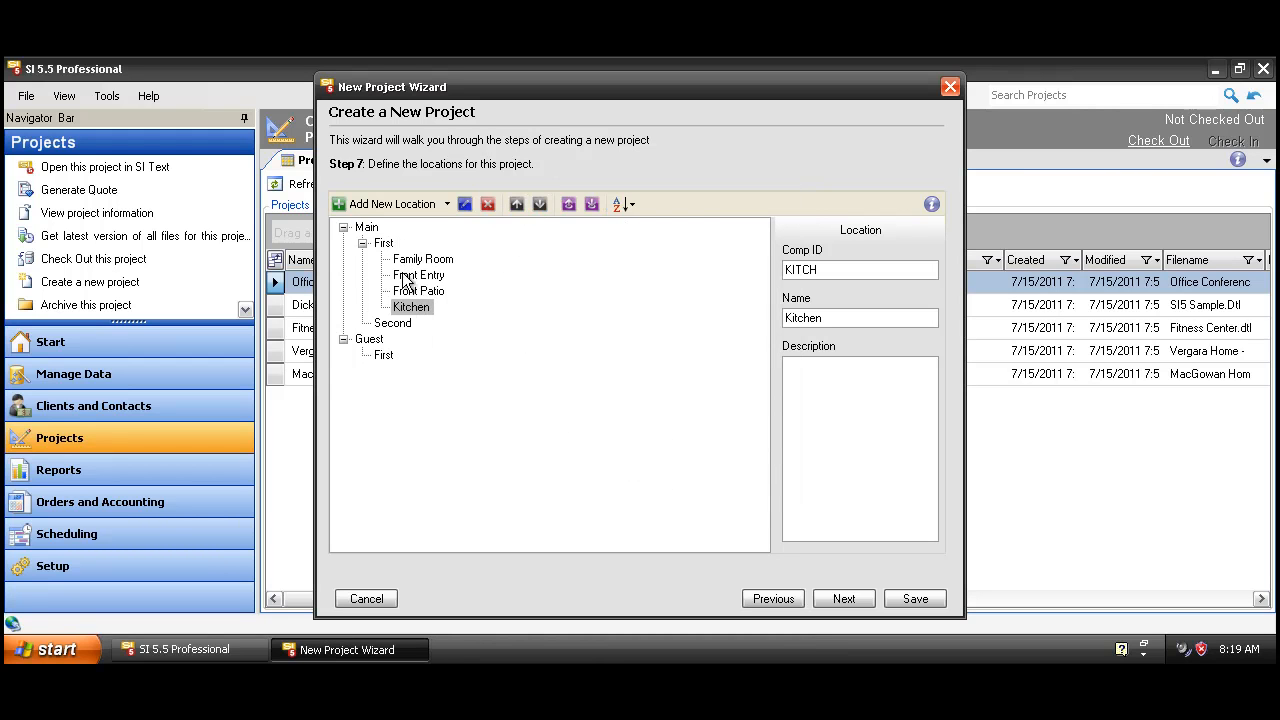
Step: Add Bedroom 1, Bedroom 2 and Bedroom 3 under Main's Second floor
{"action": "left_click", "coordinate": [405, 324]}
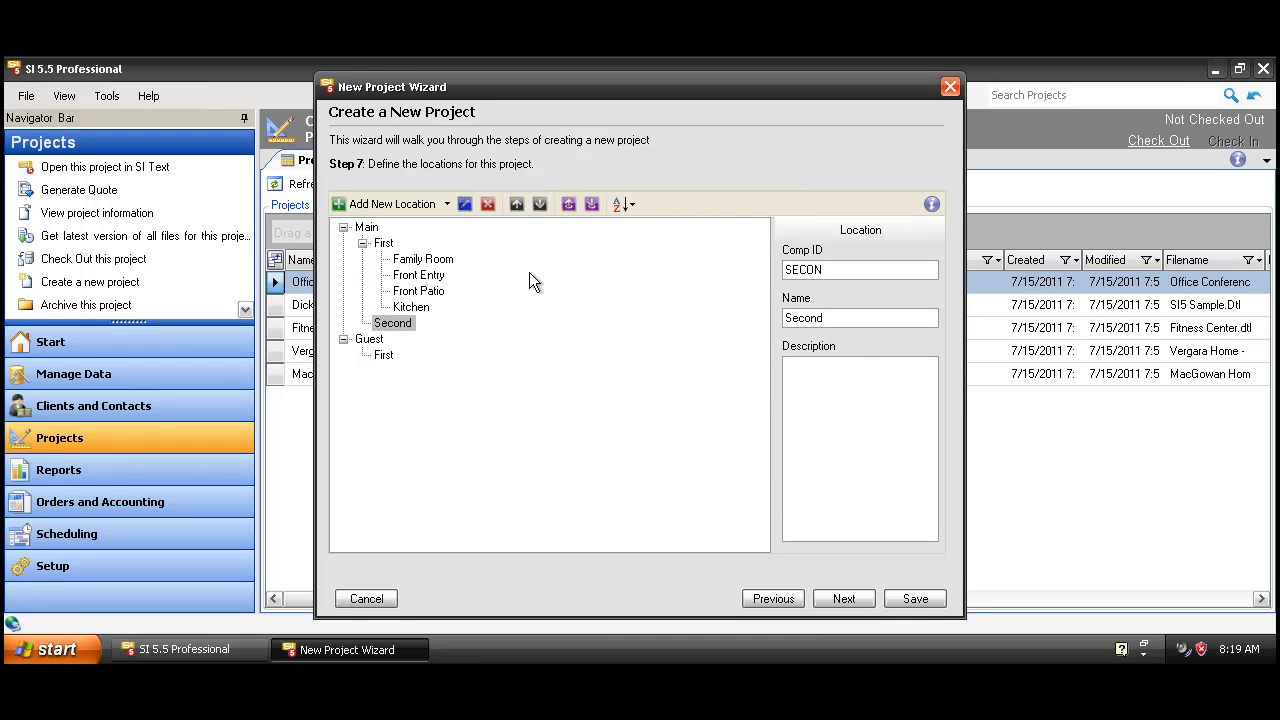
{"action": "left_click", "coordinate": [446, 203]}
{"action": "left_click", "coordinate": [445, 455]}
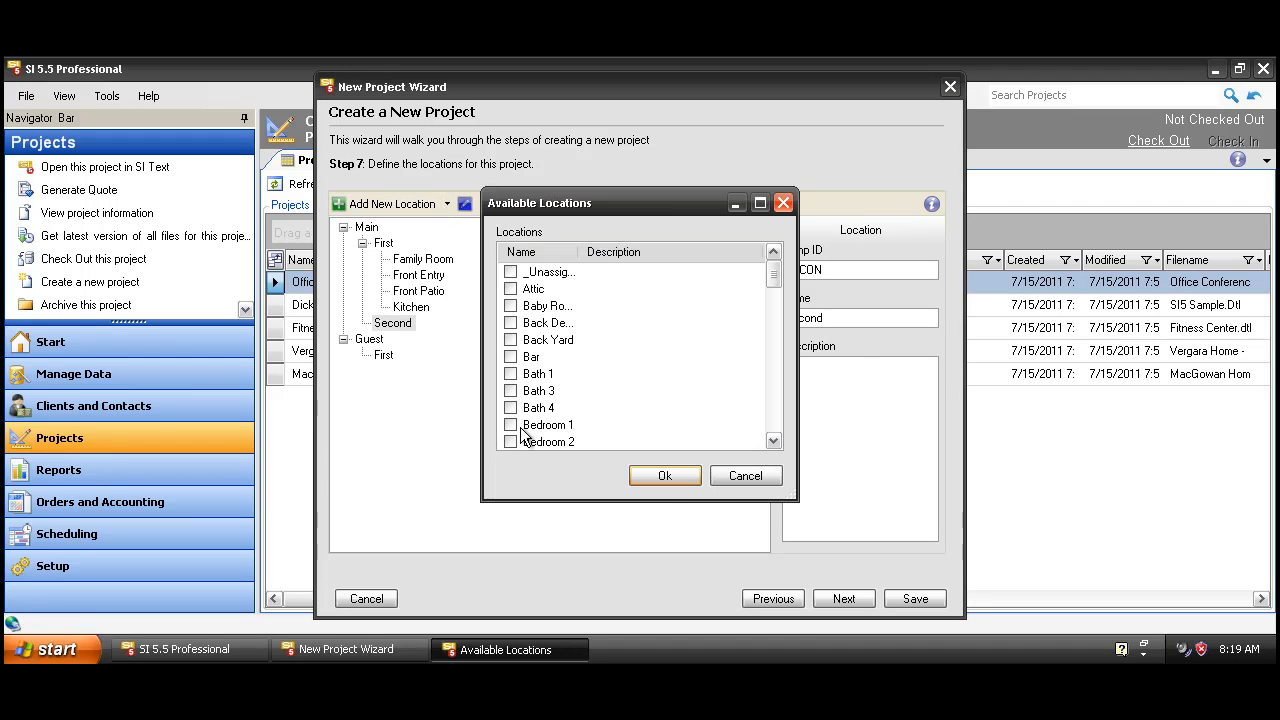
{"action": "left_click", "coordinate": [511, 426]}
{"action": "left_click", "coordinate": [513, 442]}
{"action": "scroll", "coordinate": [513, 443], "scroll_direction": "down", "scroll_amount": 1}
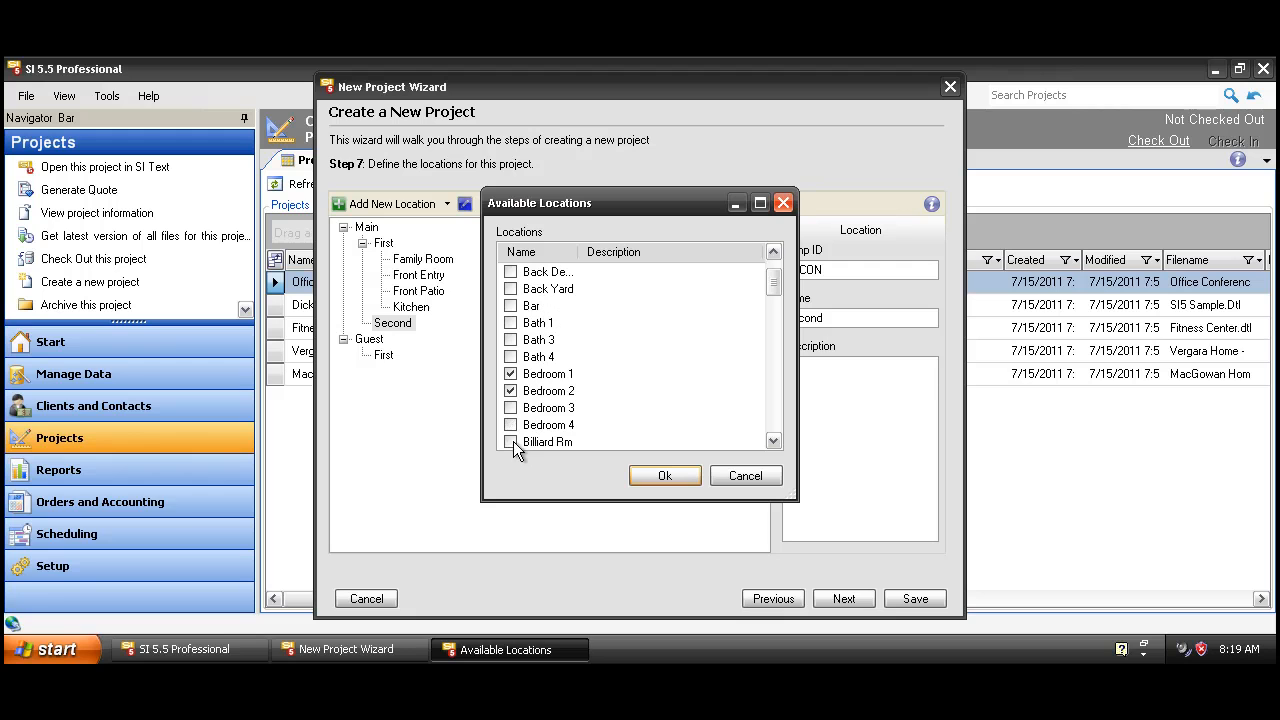
{"action": "left_click", "coordinate": [513, 408]}
{"action": "left_click", "coordinate": [662, 476]}
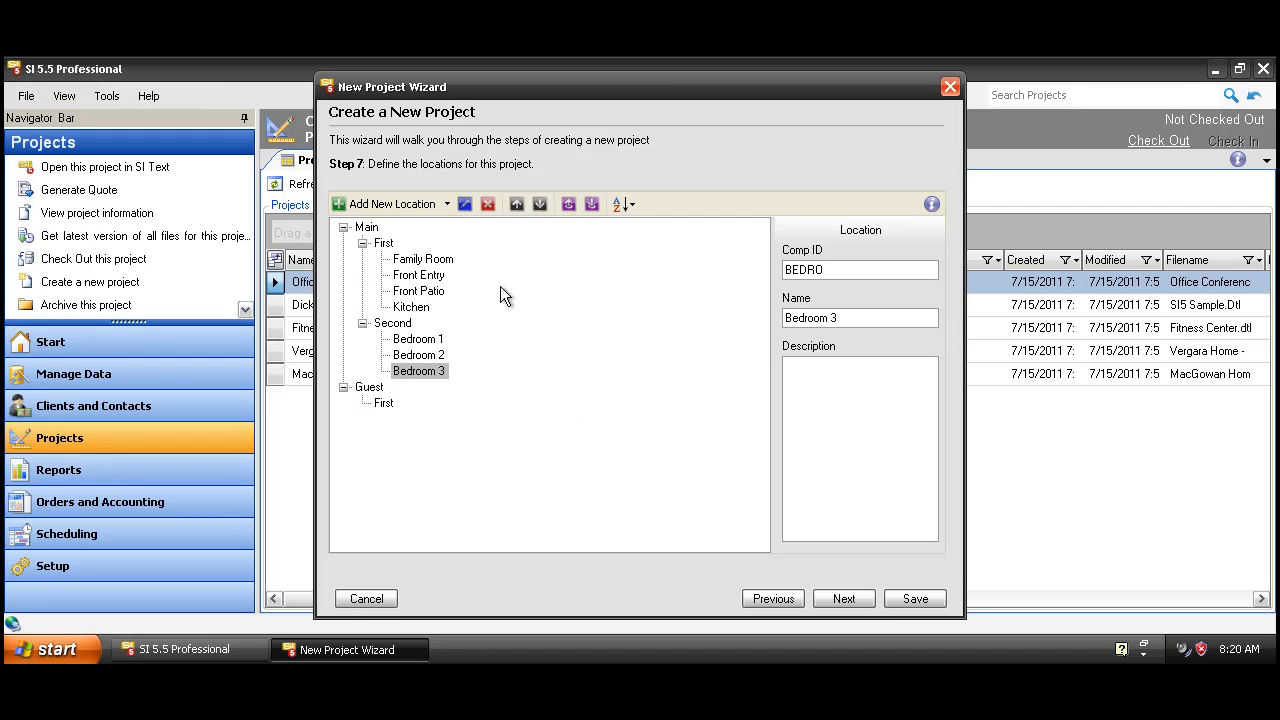
Step: Add AV System from the preset zone list, then type Control System and Security System zones
{"action": "left_click", "coordinate": [843, 600]}
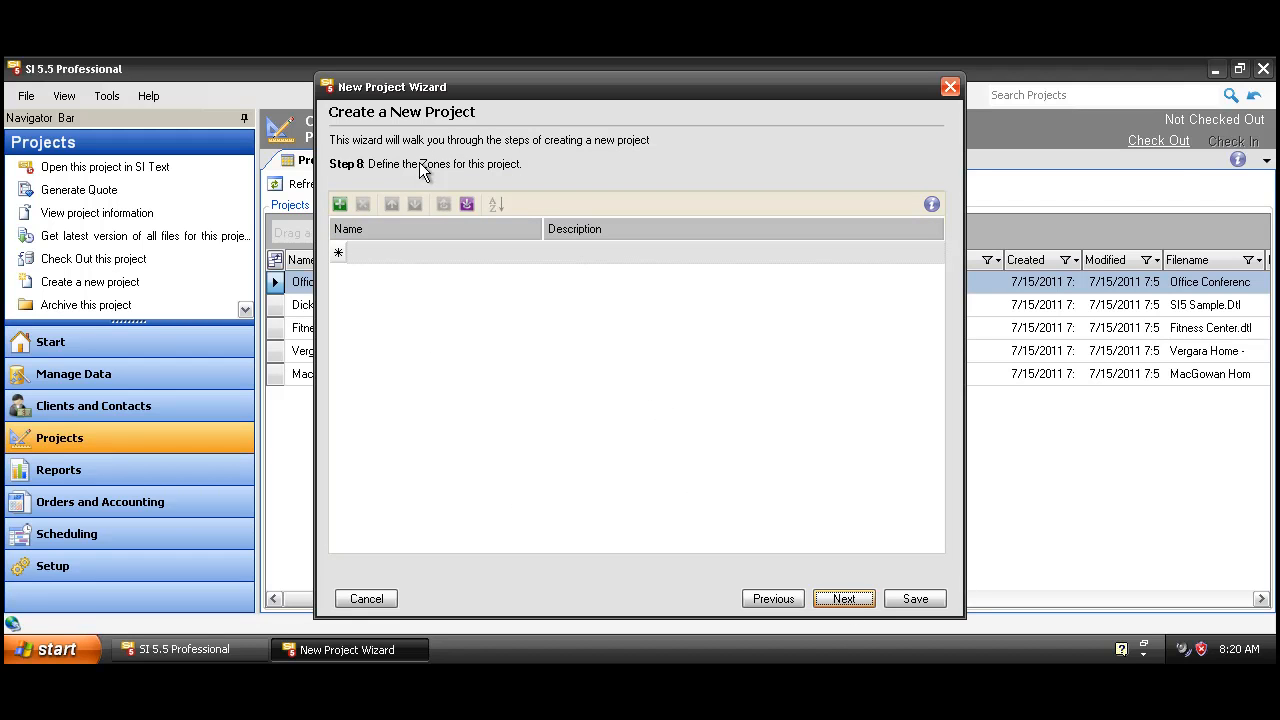
{"action": "left_click", "coordinate": [535, 256]}
{"action": "left_click", "coordinate": [536, 253]}
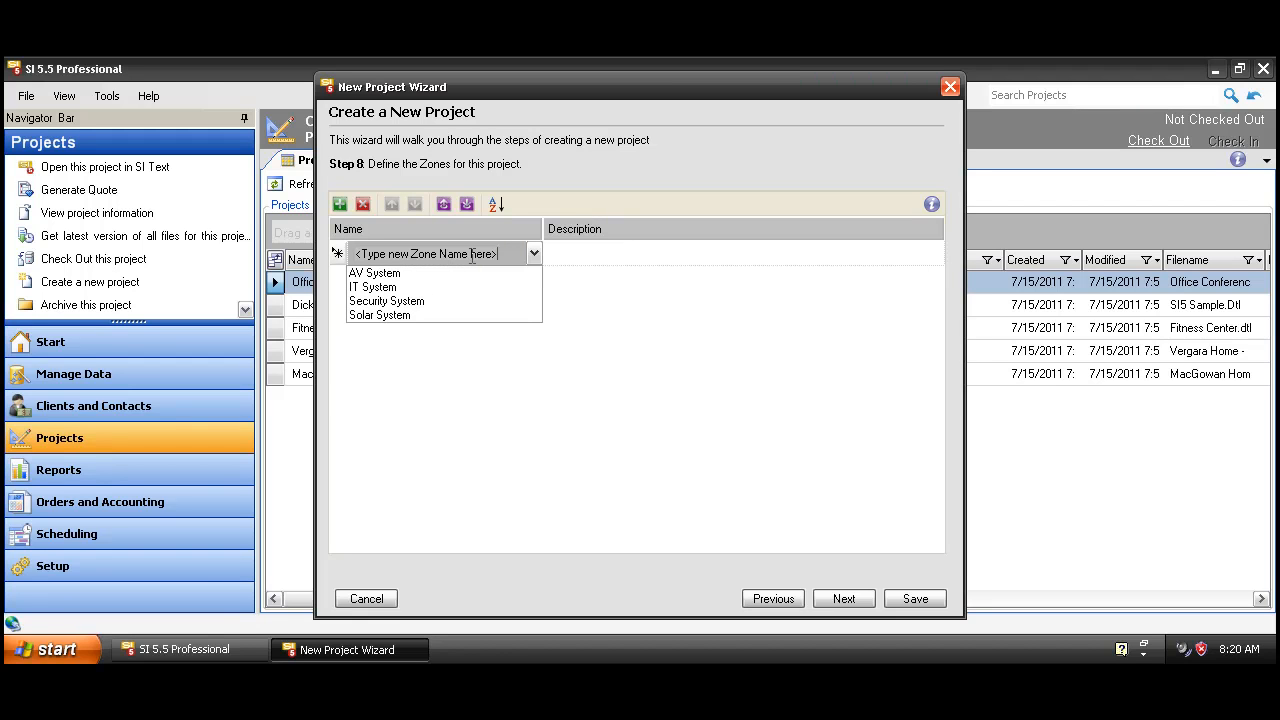
{"action": "left_click", "coordinate": [423, 270]}
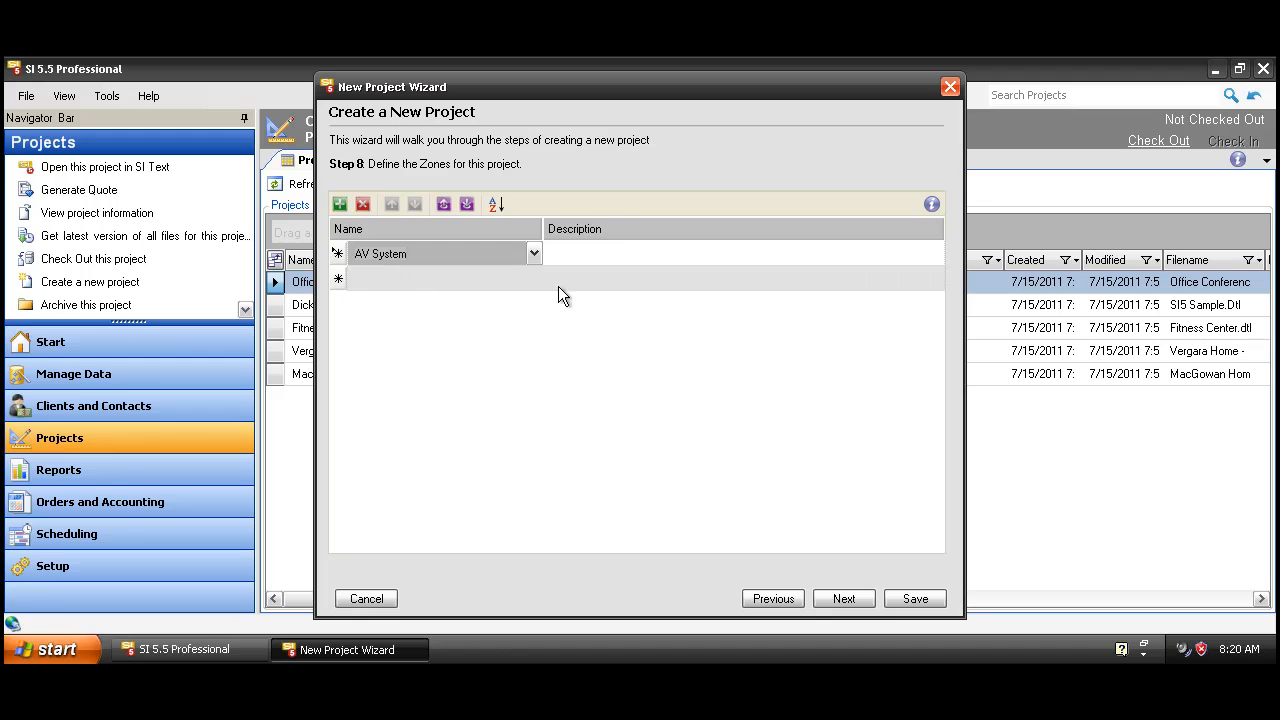
{"action": "left_click", "coordinate": [471, 279]}
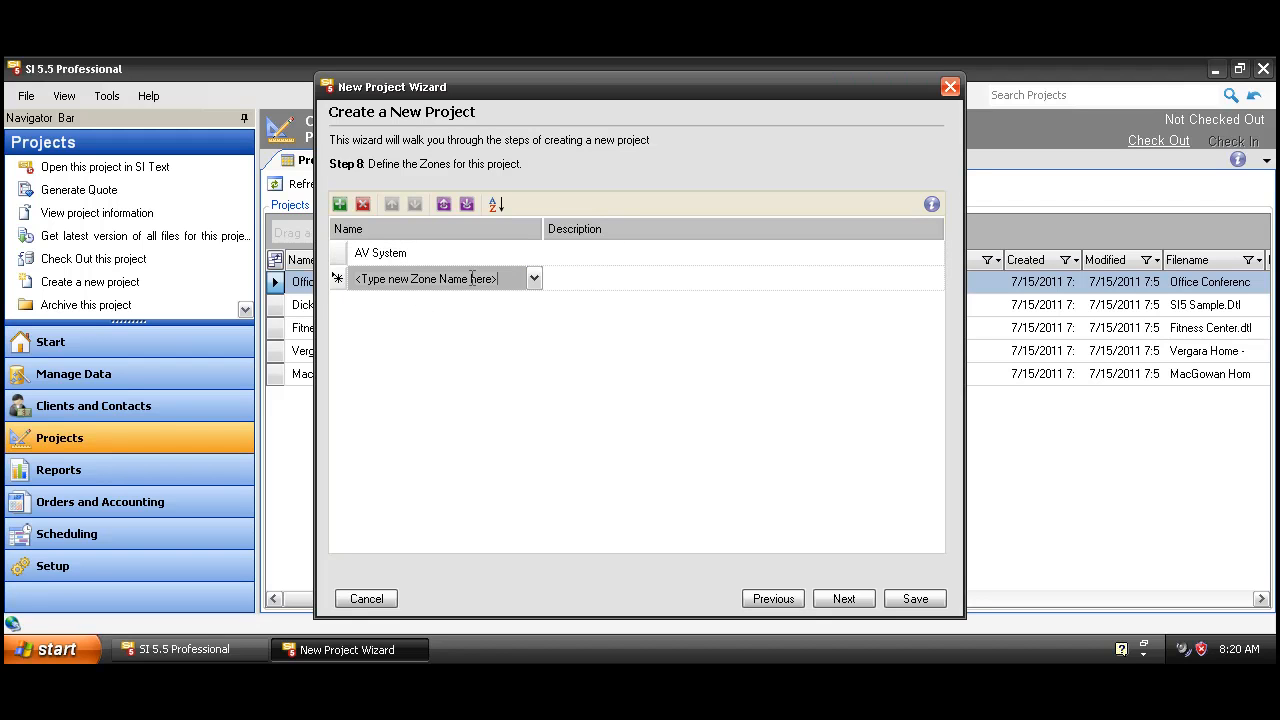
{"action": "type", "text": "Control System"}
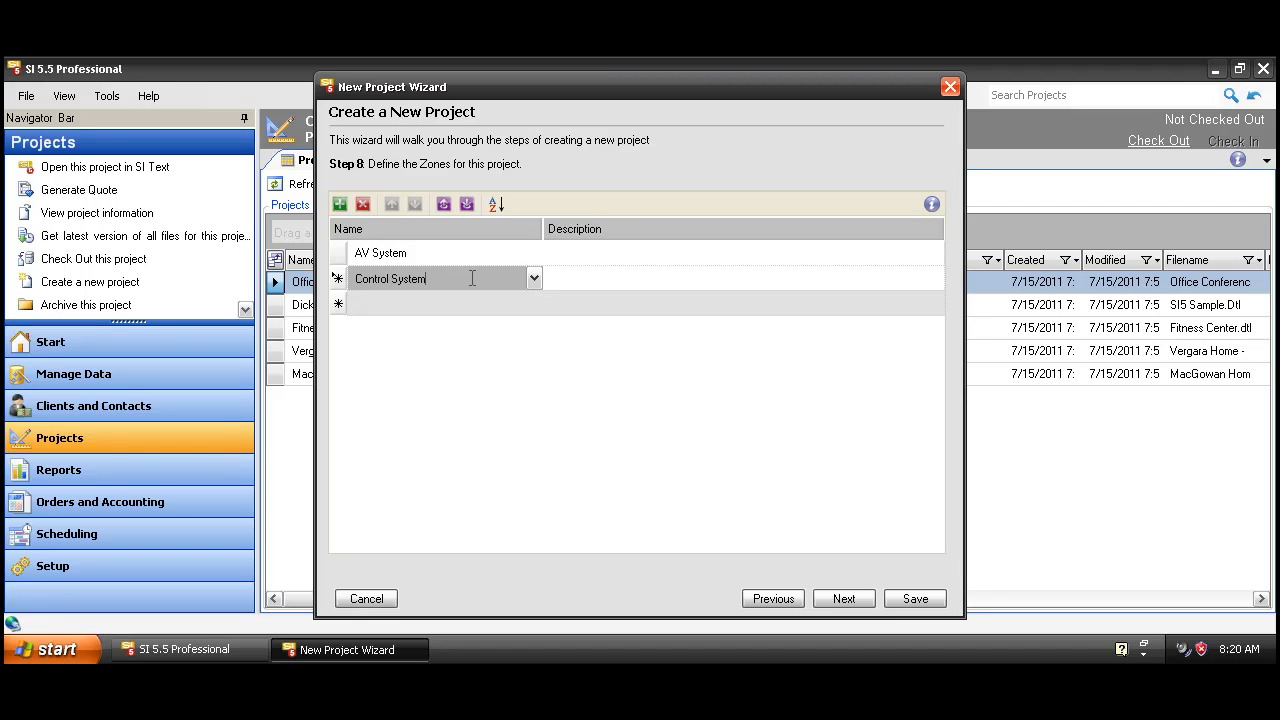
{"action": "left_click", "coordinate": [543, 305]}
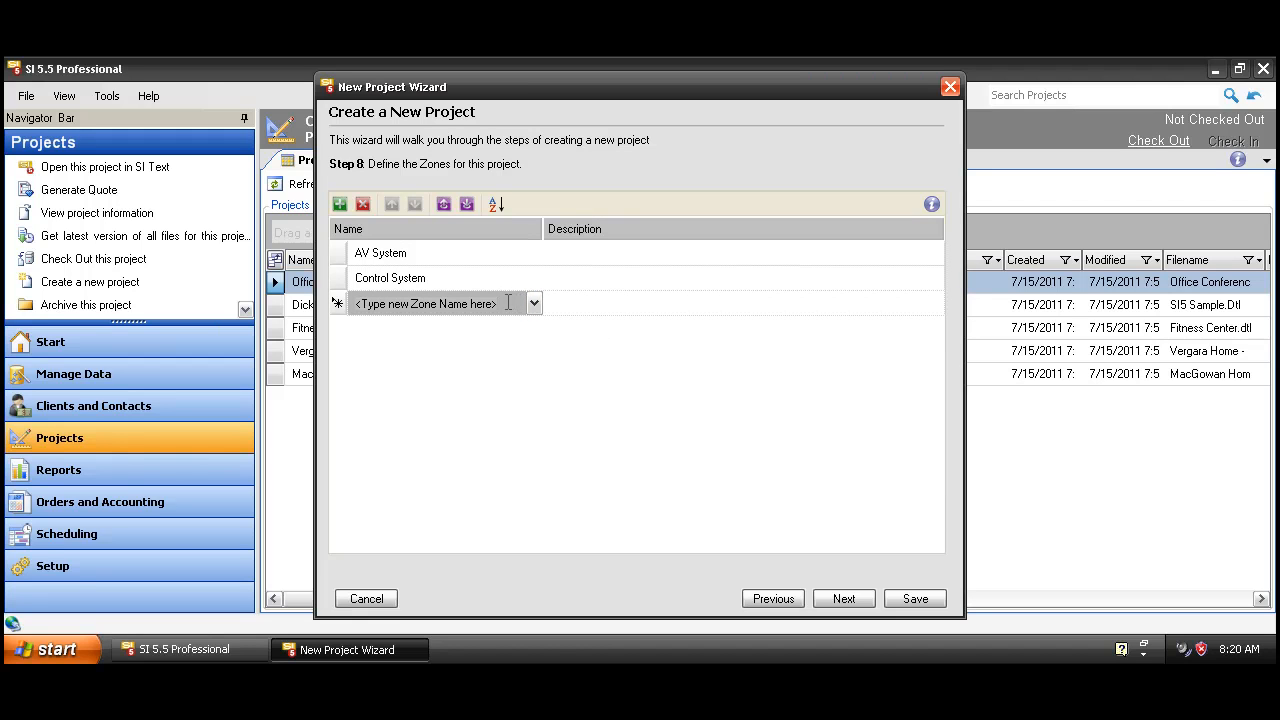
{"action": "type", "text": "Sec"}
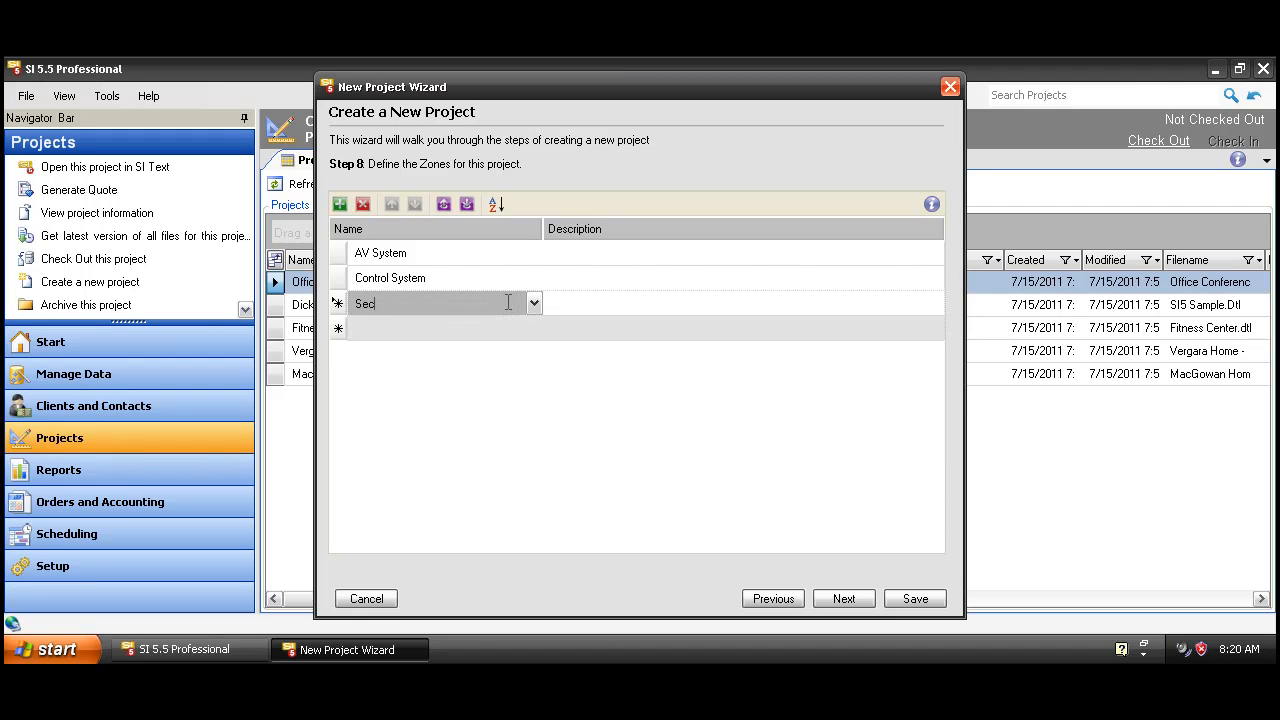
{"action": "type", "text": "urity System"}
Step: Accept the default contract percentages and custom properties, then save the project as Smith Home
{"action": "left_click", "coordinate": [843, 599]}
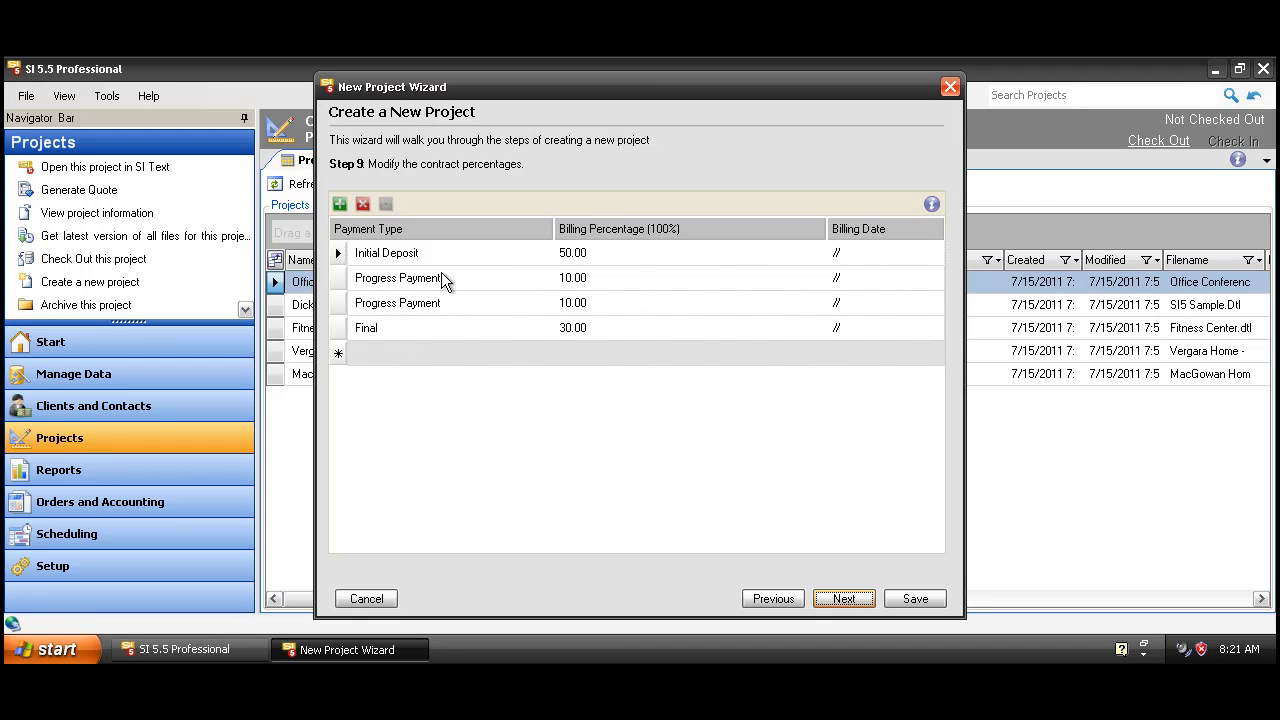
{"action": "left_click", "coordinate": [845, 600]}
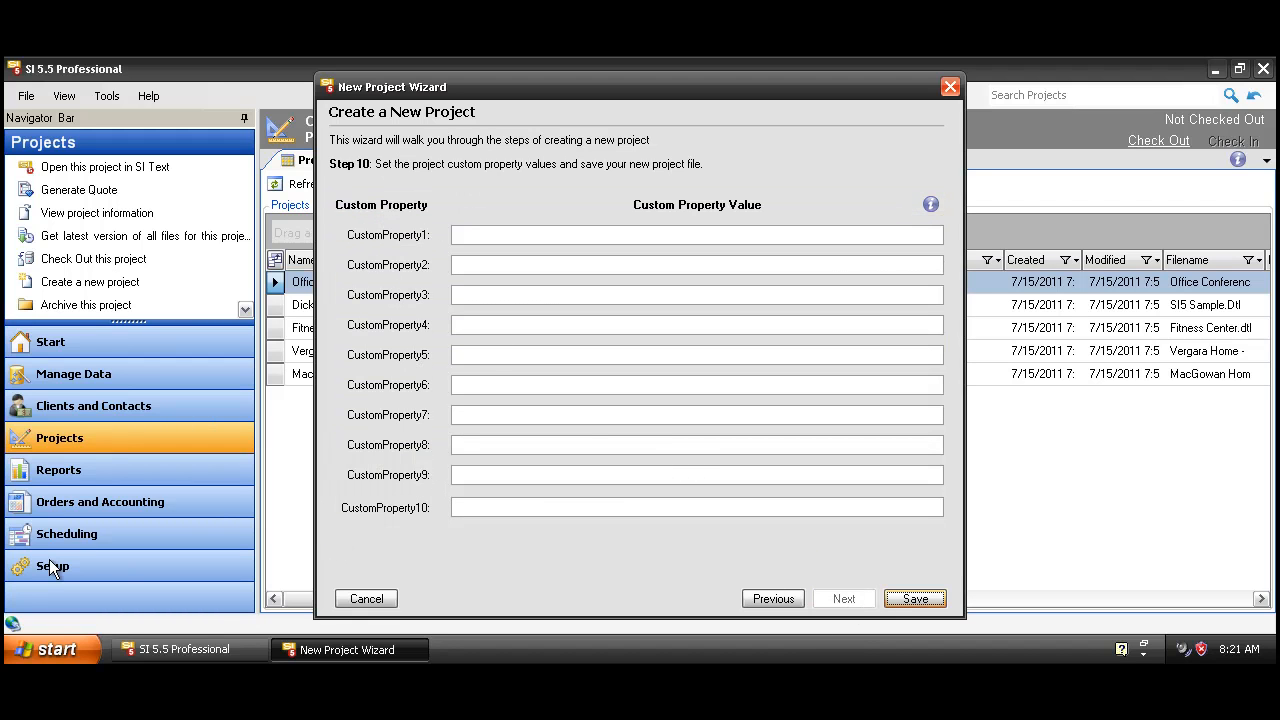
{"action": "left_click", "coordinate": [905, 604]}
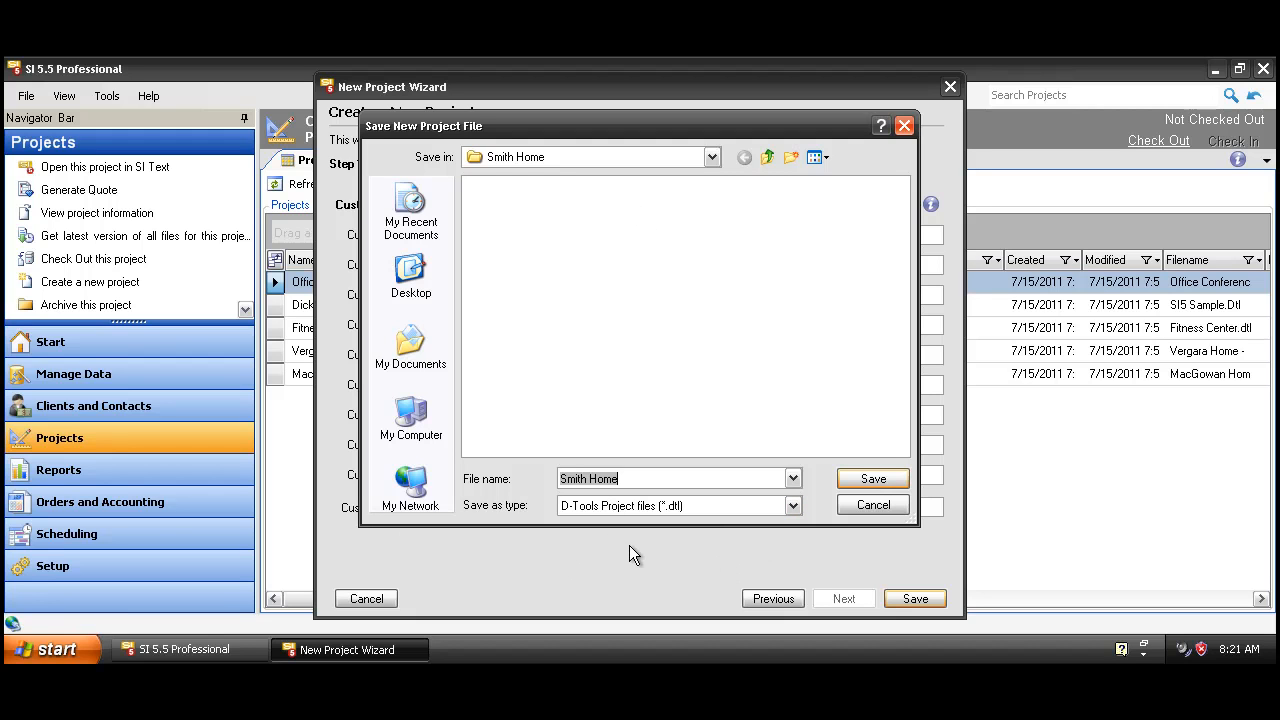
{"action": "left_click", "coordinate": [870, 480]}
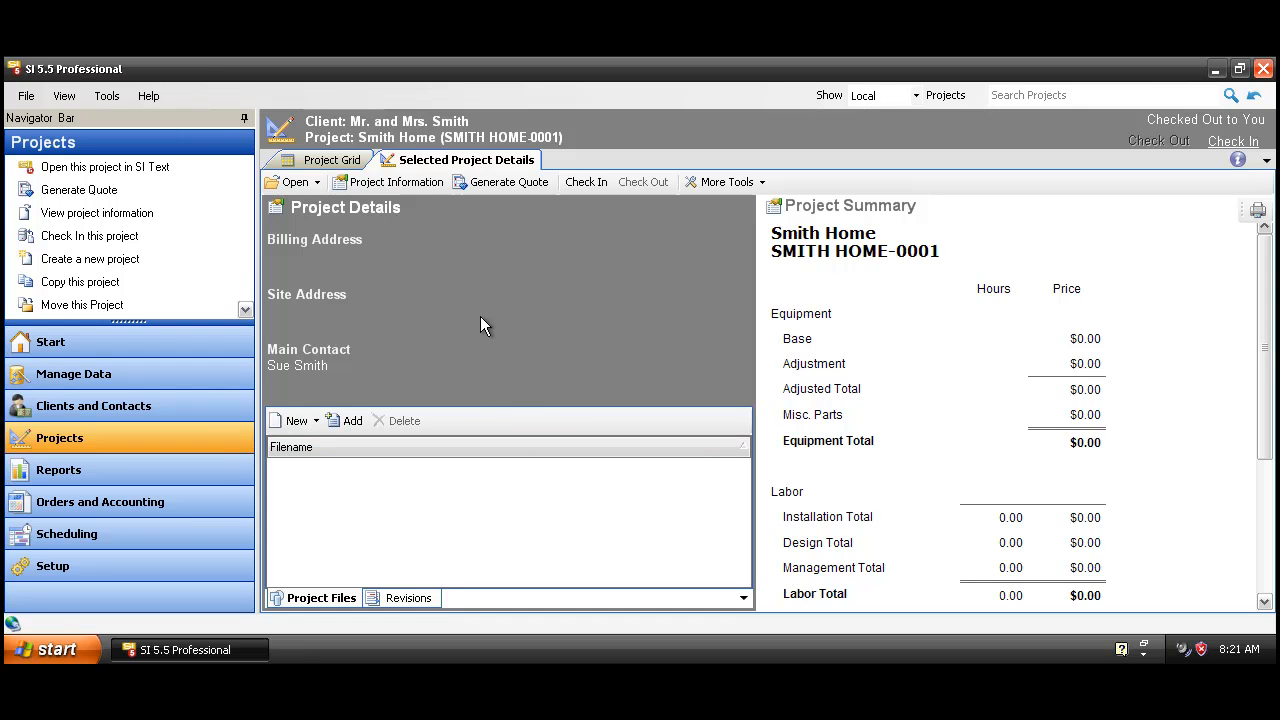
Step: Open the Smith Home project in SI Text and maximize its window
{"action": "left_click", "coordinate": [312, 182]}
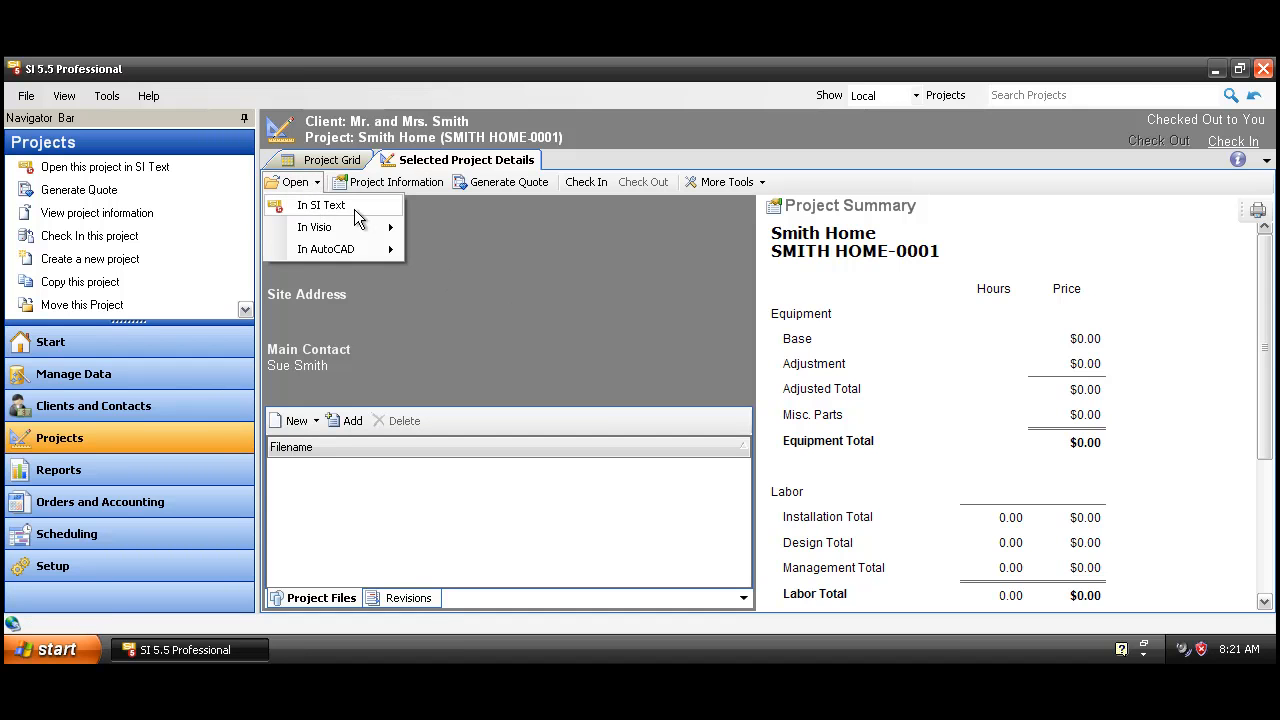
{"action": "left_click", "coordinate": [312, 206]}
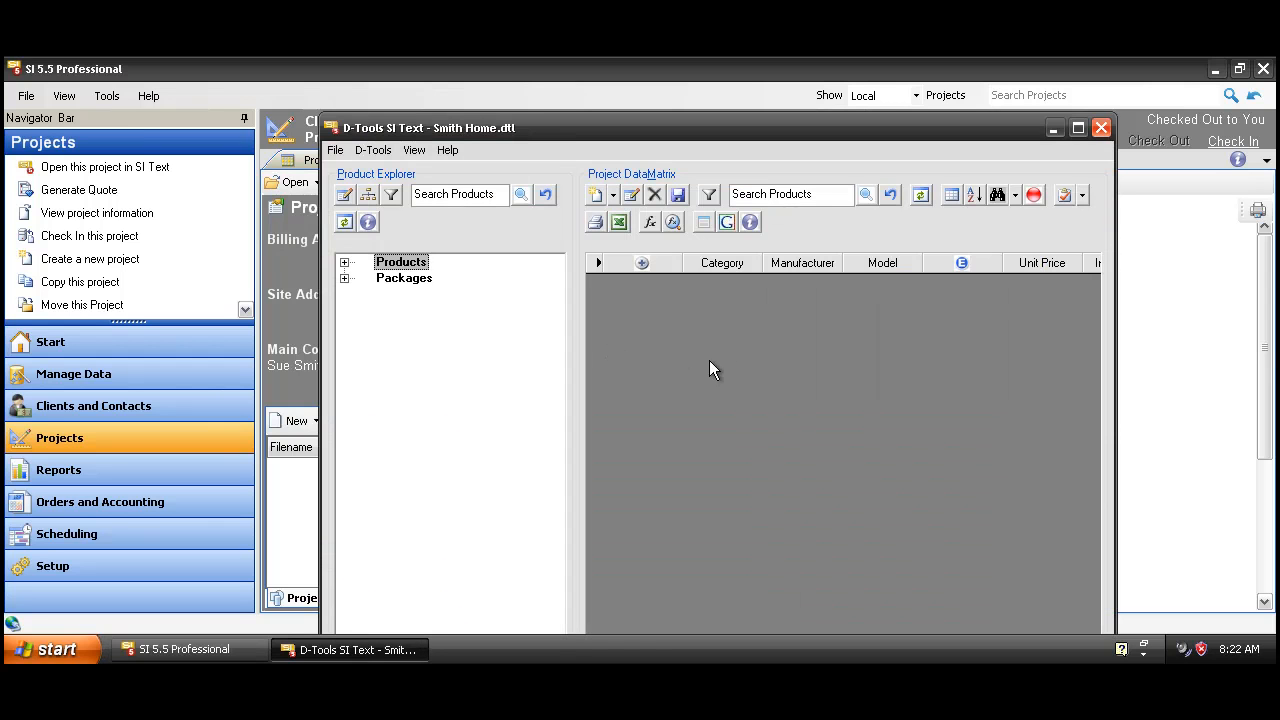
{"action": "left_click", "coordinate": [1078, 129]}
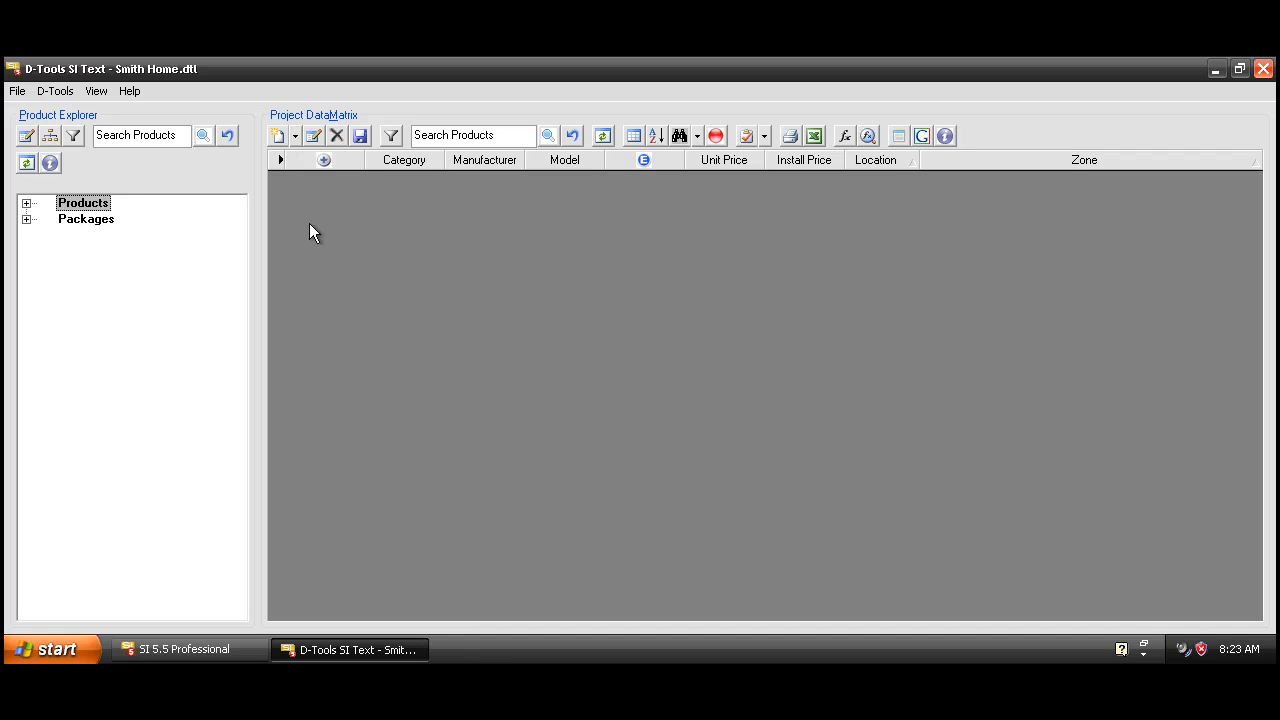
{"action": "left_click", "coordinate": [54, 91]}
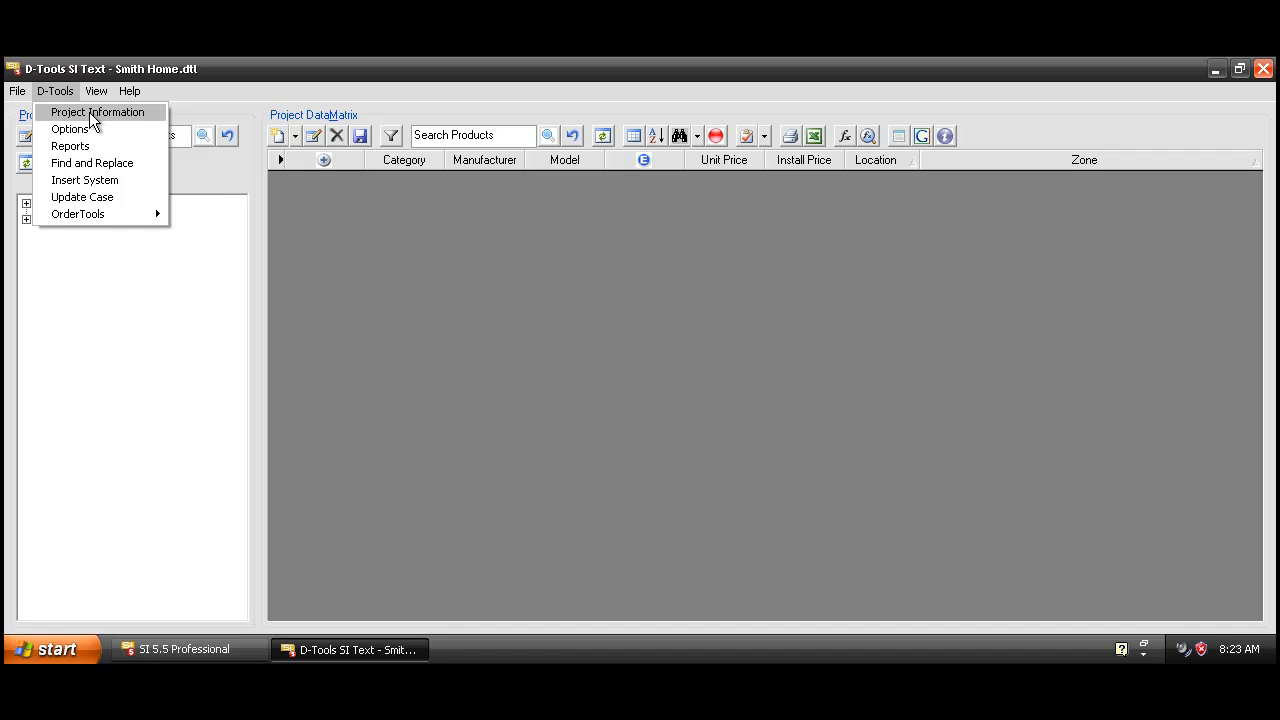
{"action": "left_click", "coordinate": [89, 114]}
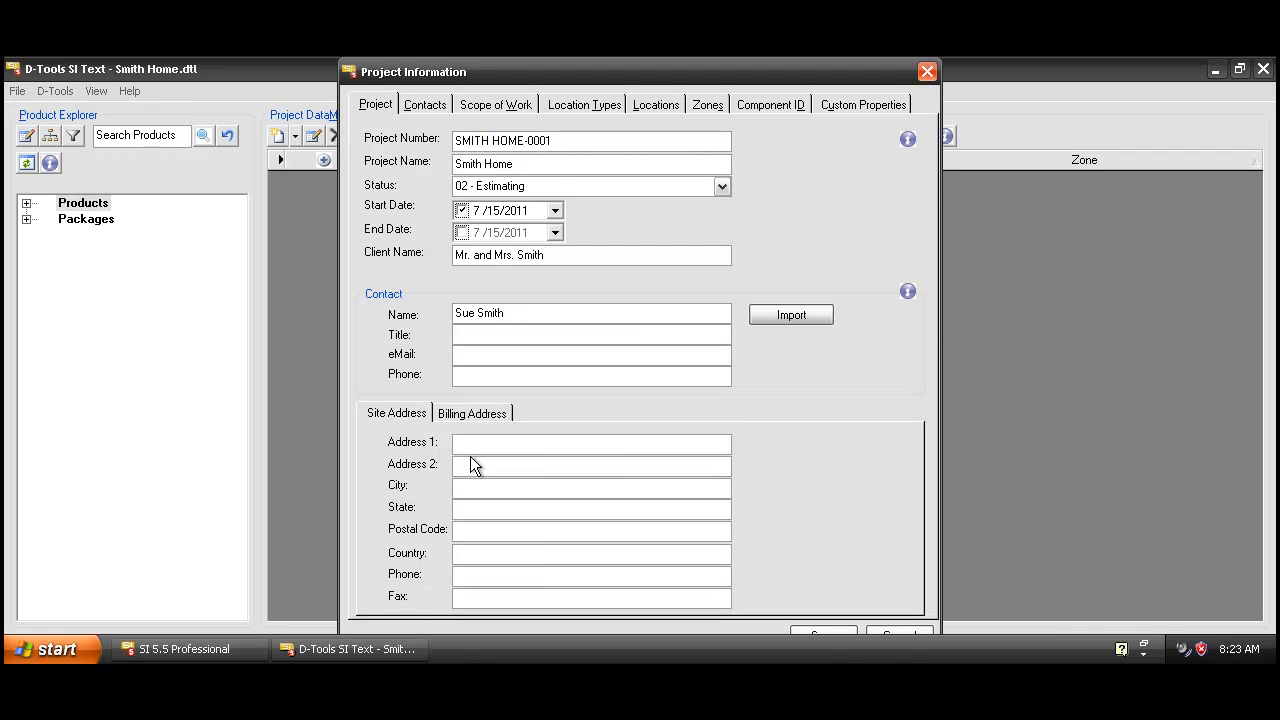
{"action": "left_click", "coordinate": [478, 414]}
{"action": "left_click", "coordinate": [383, 416]}
{"action": "left_click", "coordinate": [656, 107]}
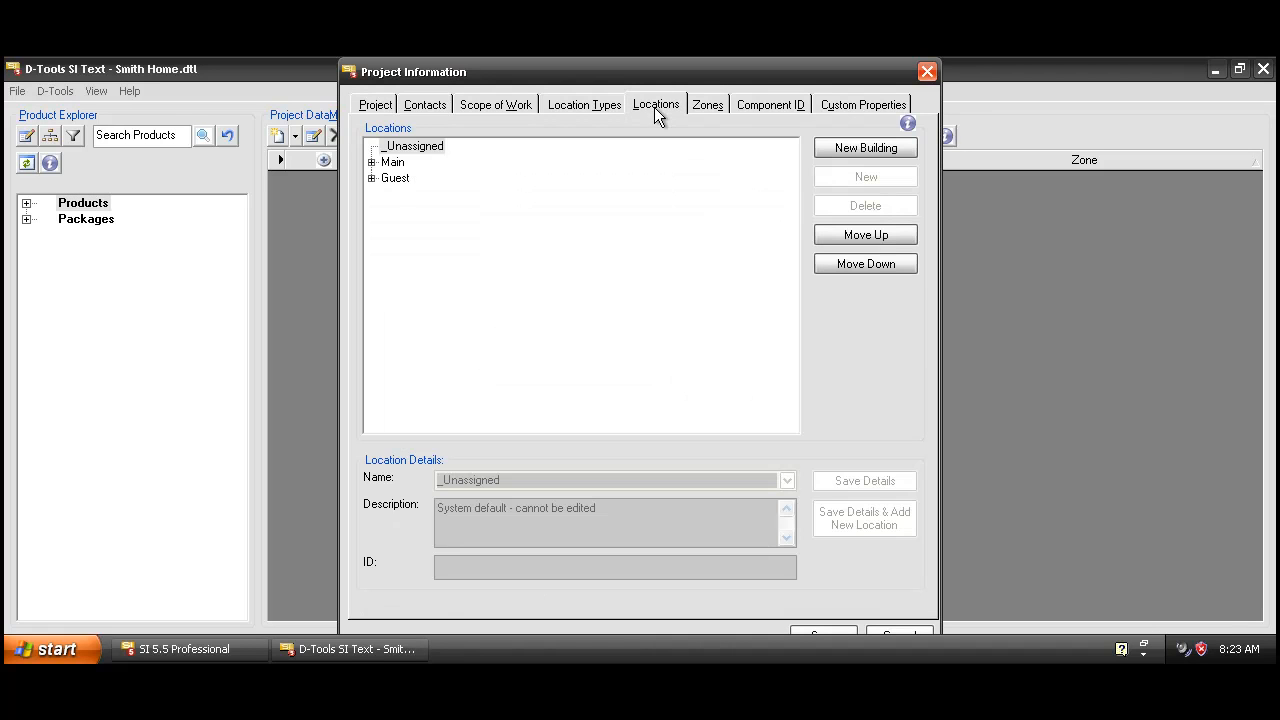
{"action": "left_click", "coordinate": [371, 162]}
{"action": "left_click", "coordinate": [386, 178]}
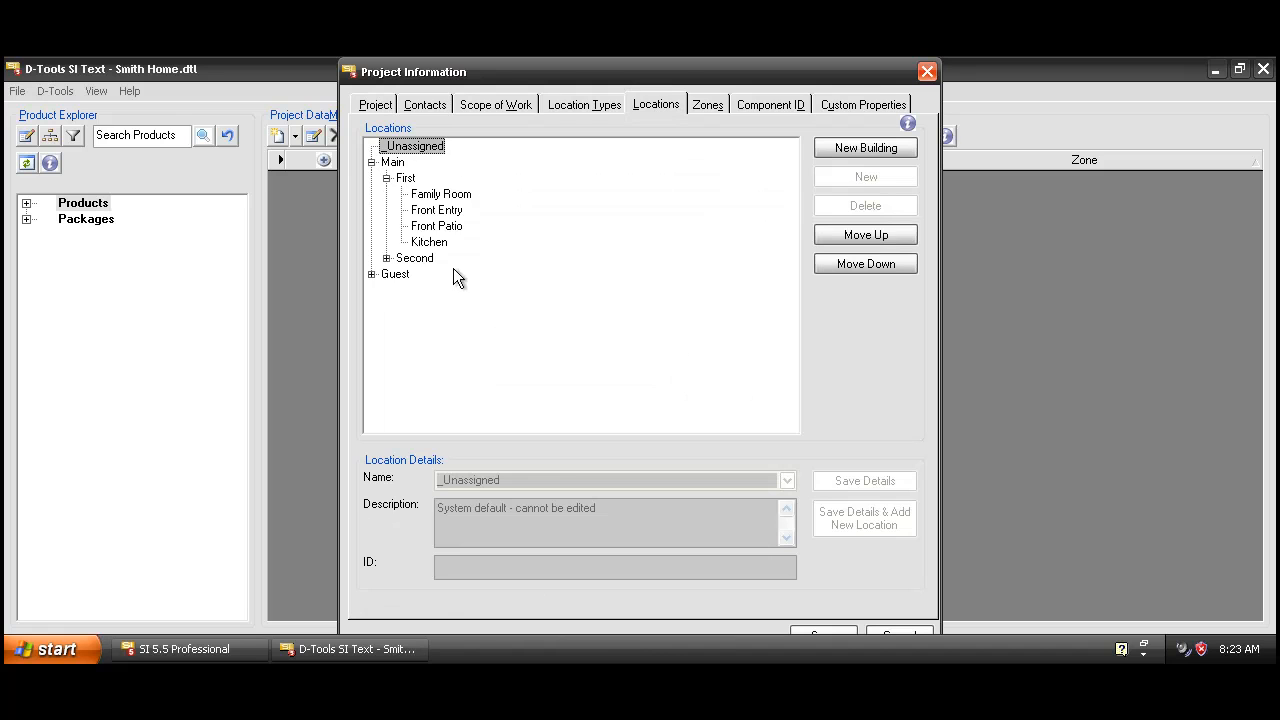
{"action": "left_click", "coordinate": [927, 75]}
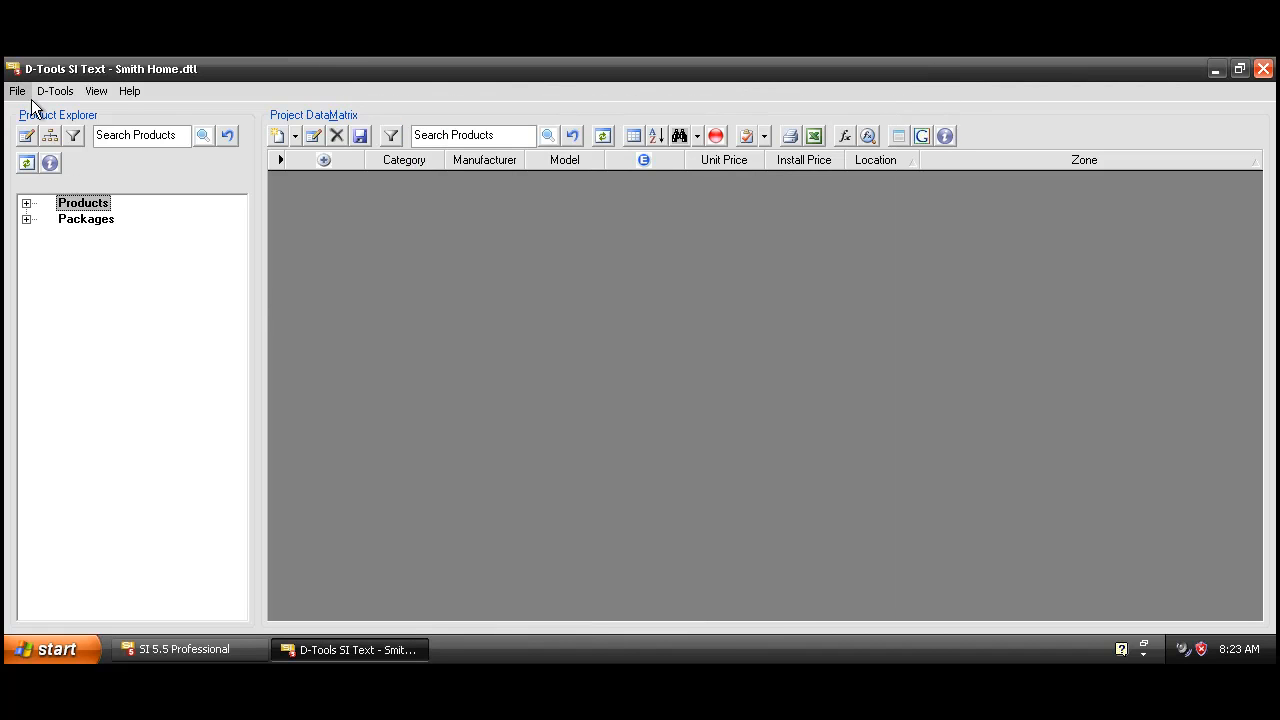
{"action": "left_click", "coordinate": [55, 90]}
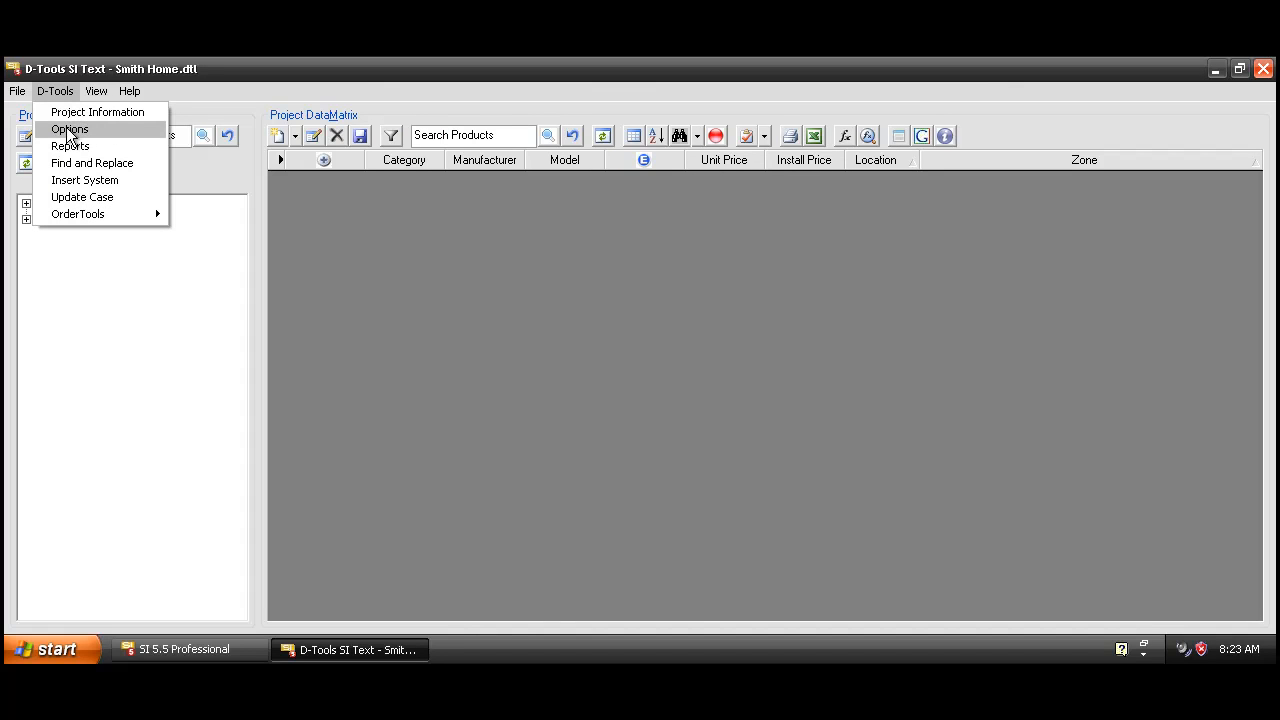
{"action": "left_click", "coordinate": [66, 130]}
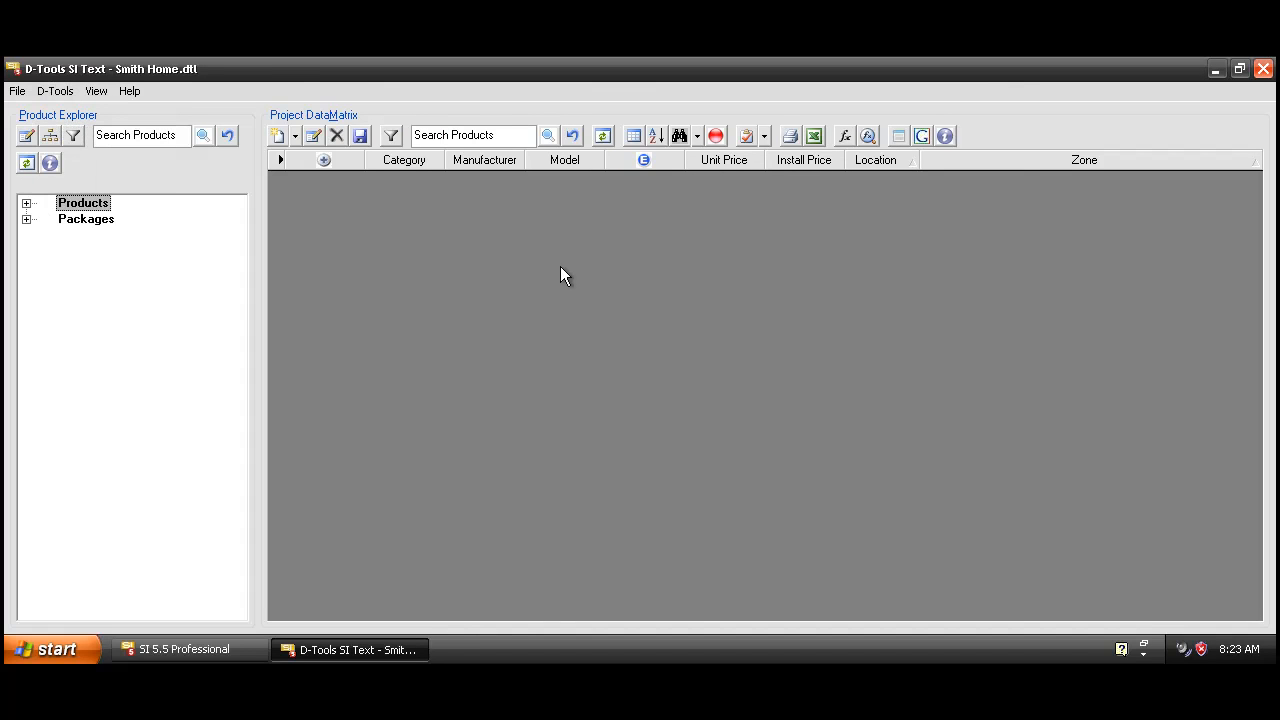
{"action": "left_click", "coordinate": [485, 222]}
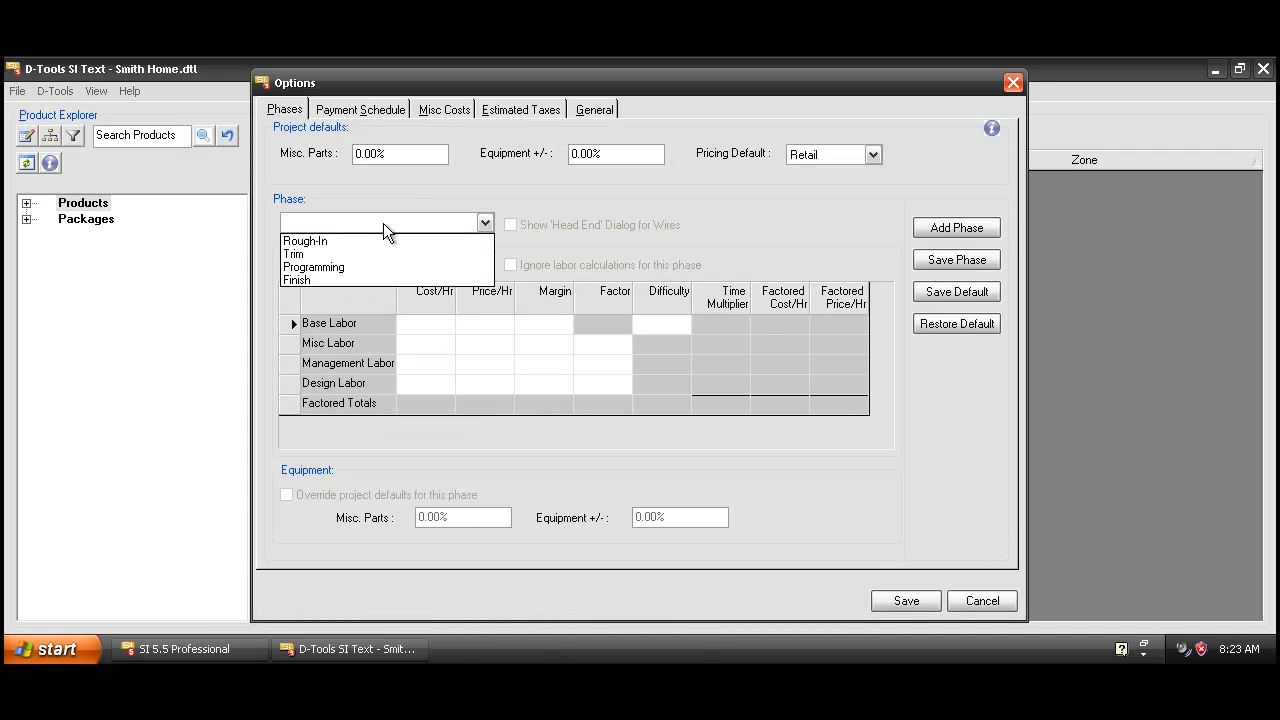
{"action": "left_click", "coordinate": [335, 241]}
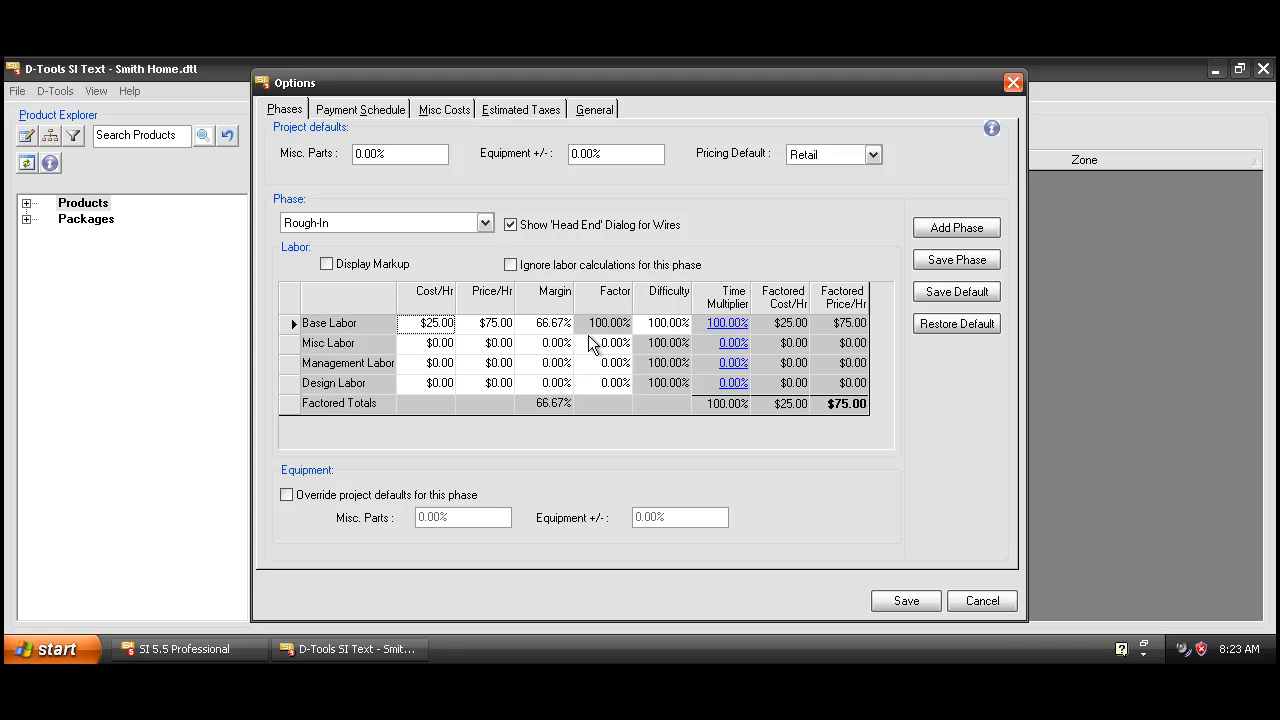
{"action": "left_click", "coordinate": [520, 112]}
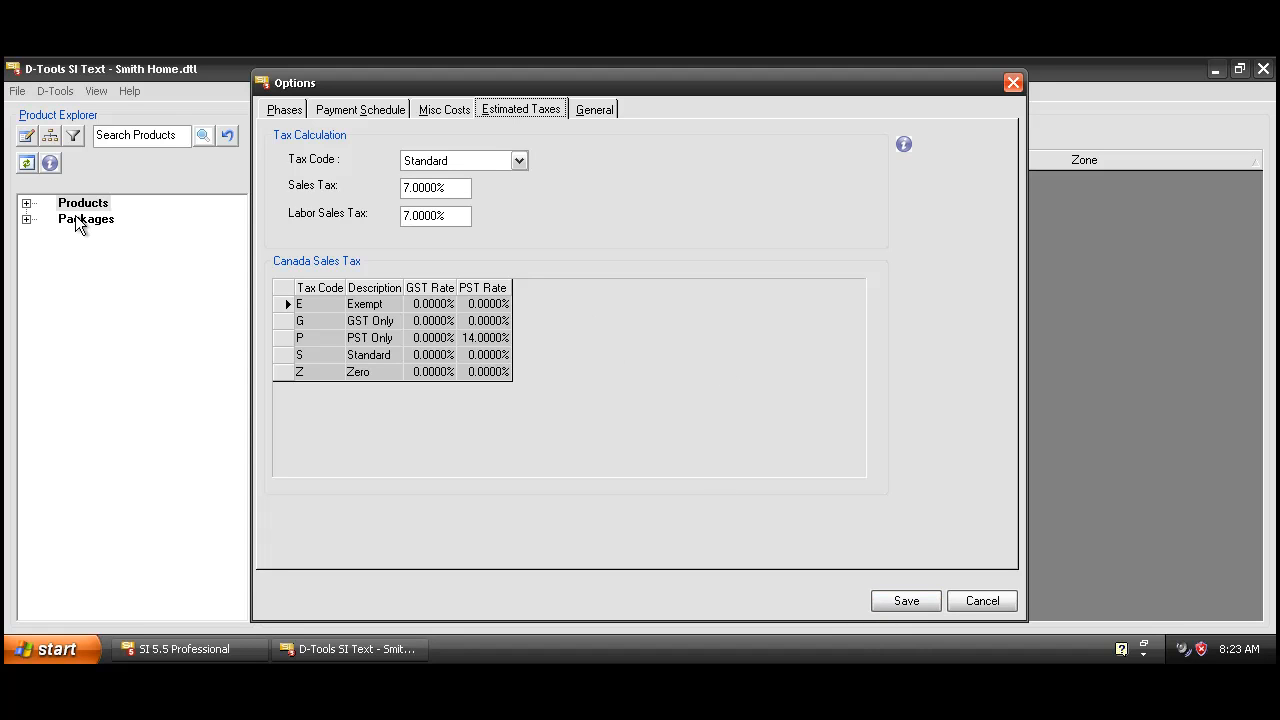
{"action": "left_click", "coordinate": [1012, 85]}
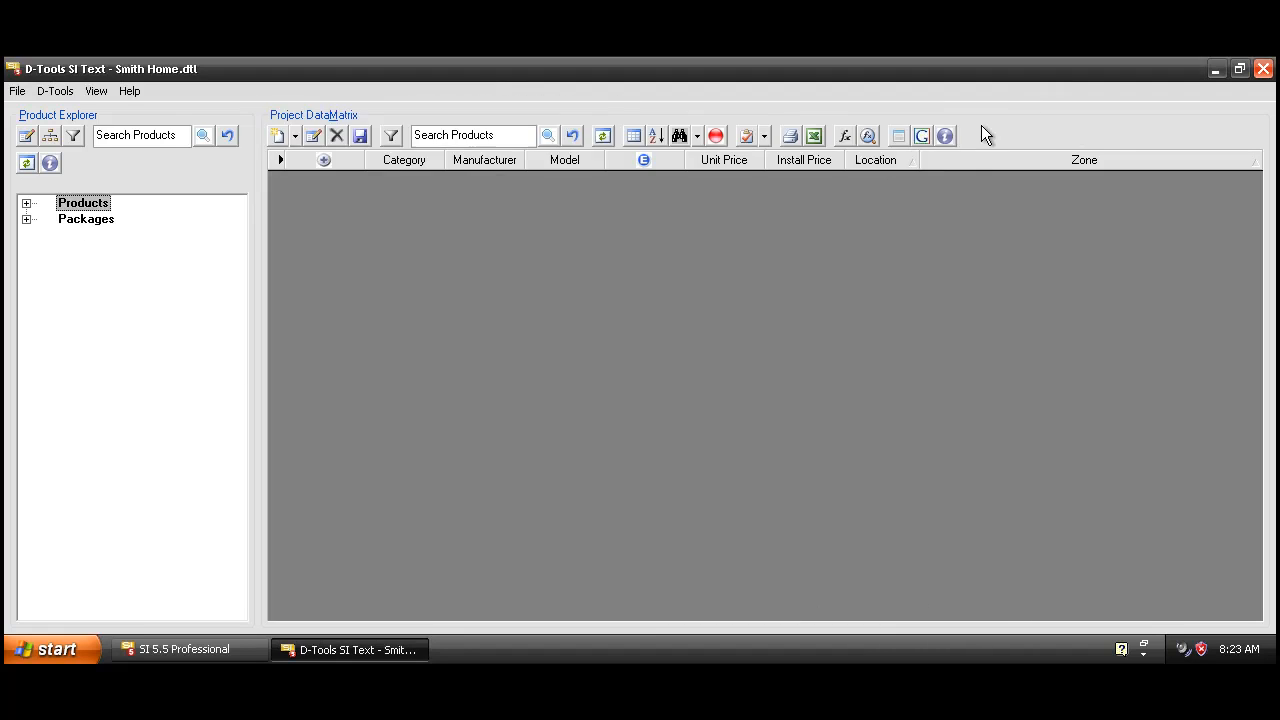